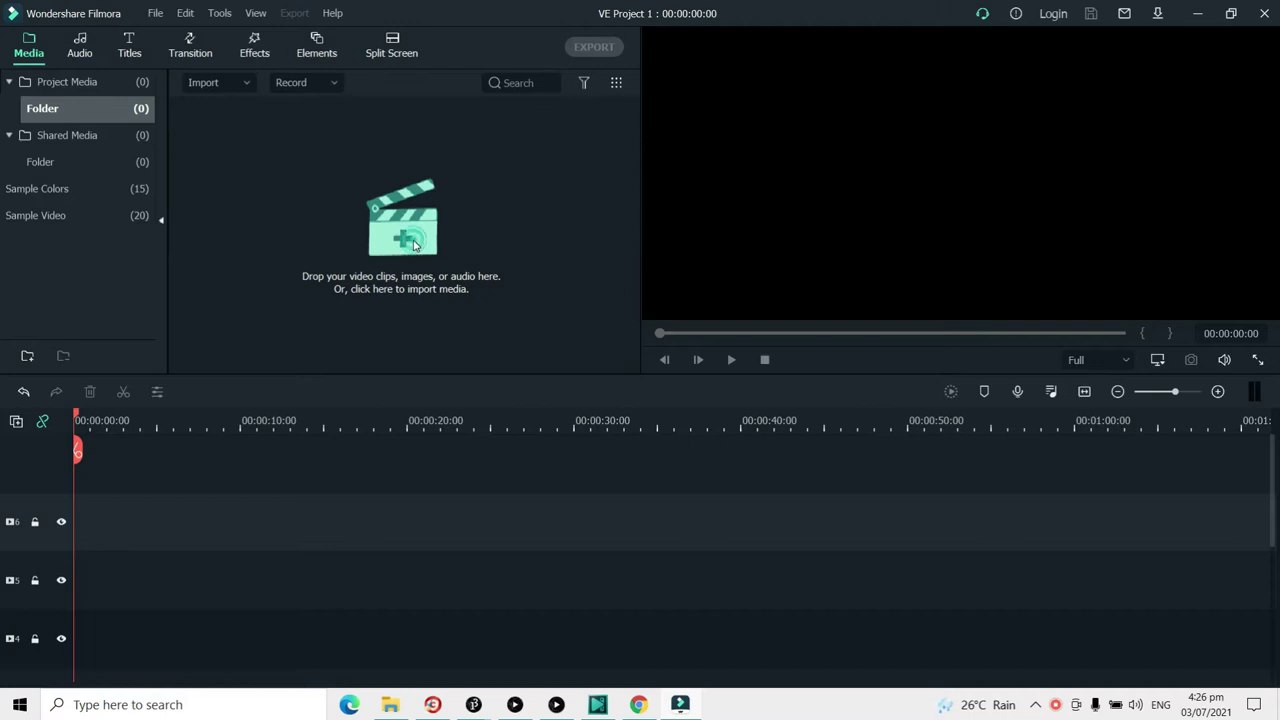
Import all six portrait photos from the main > portraits folder into the project media.
{"action": "left_click", "coordinate": [314, 42]}
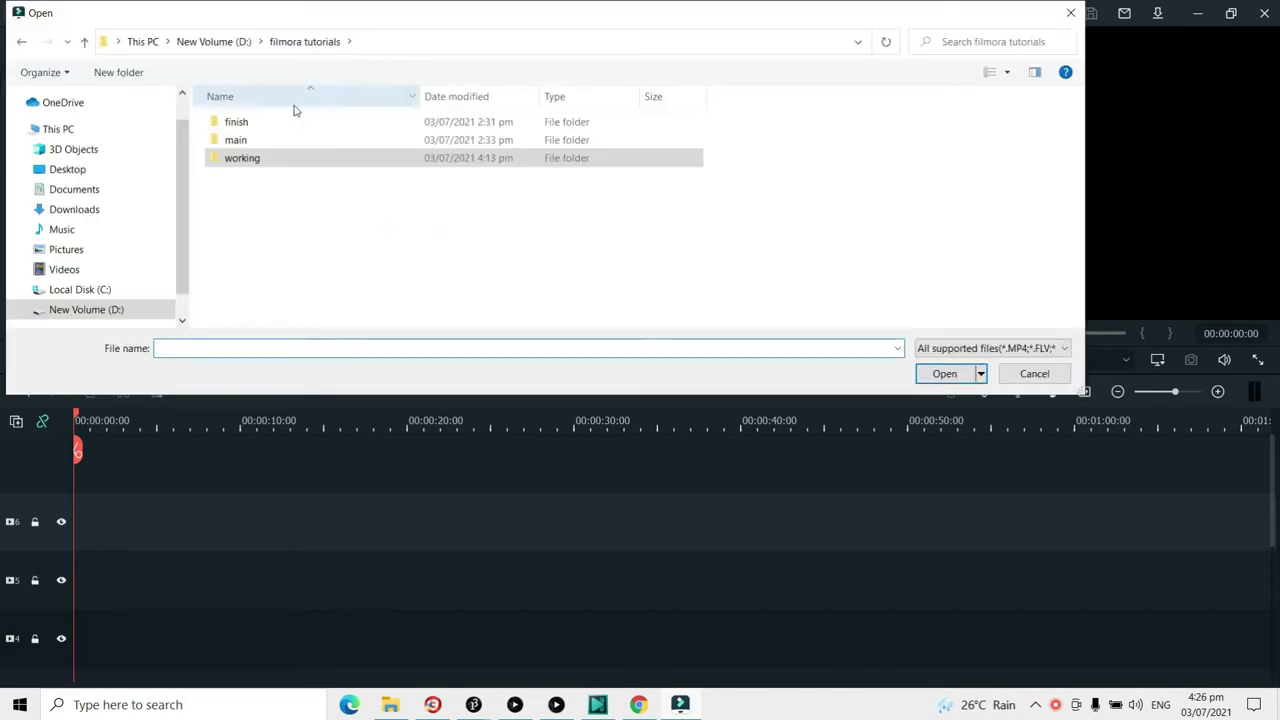
{"action": "left_click", "coordinate": [238, 143]}
{"action": "double_click", "coordinate": [238, 145]}
{"action": "double_click", "coordinate": [245, 145]}
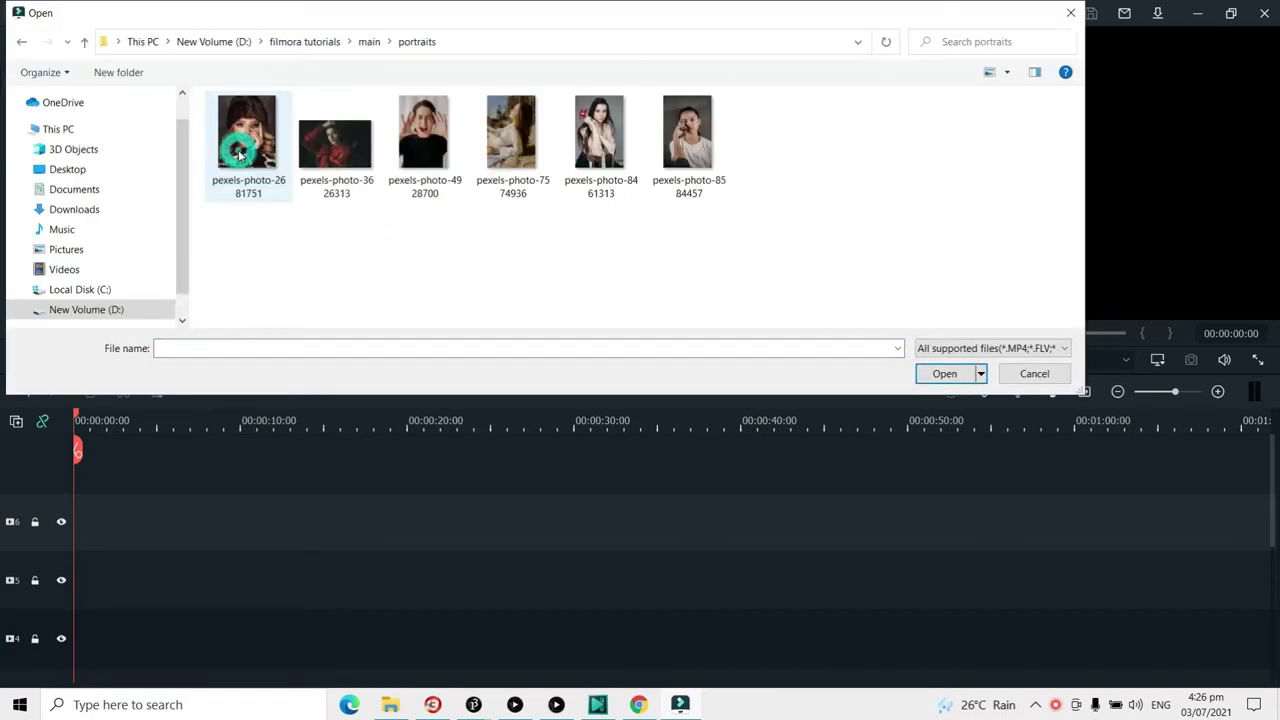
{"action": "left_click", "coordinate": [247, 150]}
{"action": "left_click", "coordinate": [698, 150], "text": "shift"}
{"action": "left_click", "coordinate": [962, 372]}
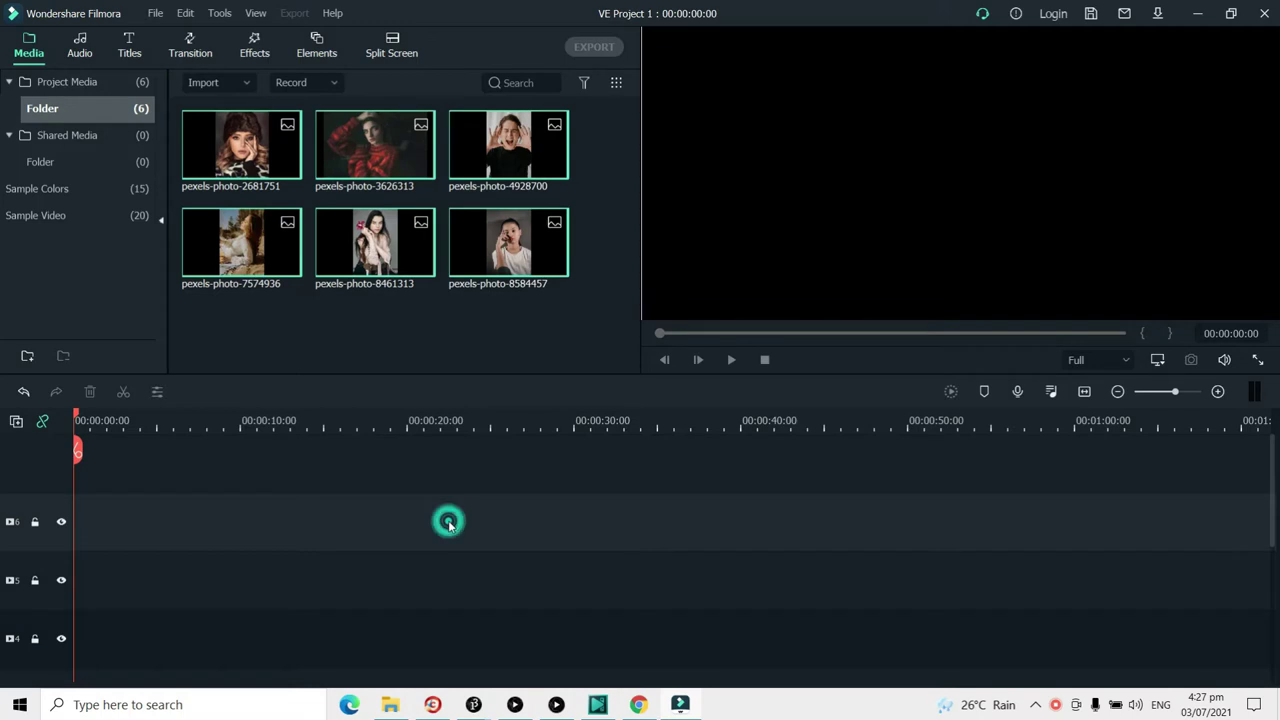
Place the six imported photos in sequence at the start of the timeline and delete the empty tracks.
{"action": "left_click_drag", "start_coordinate": [277, 158], "coordinate": [78, 515]}
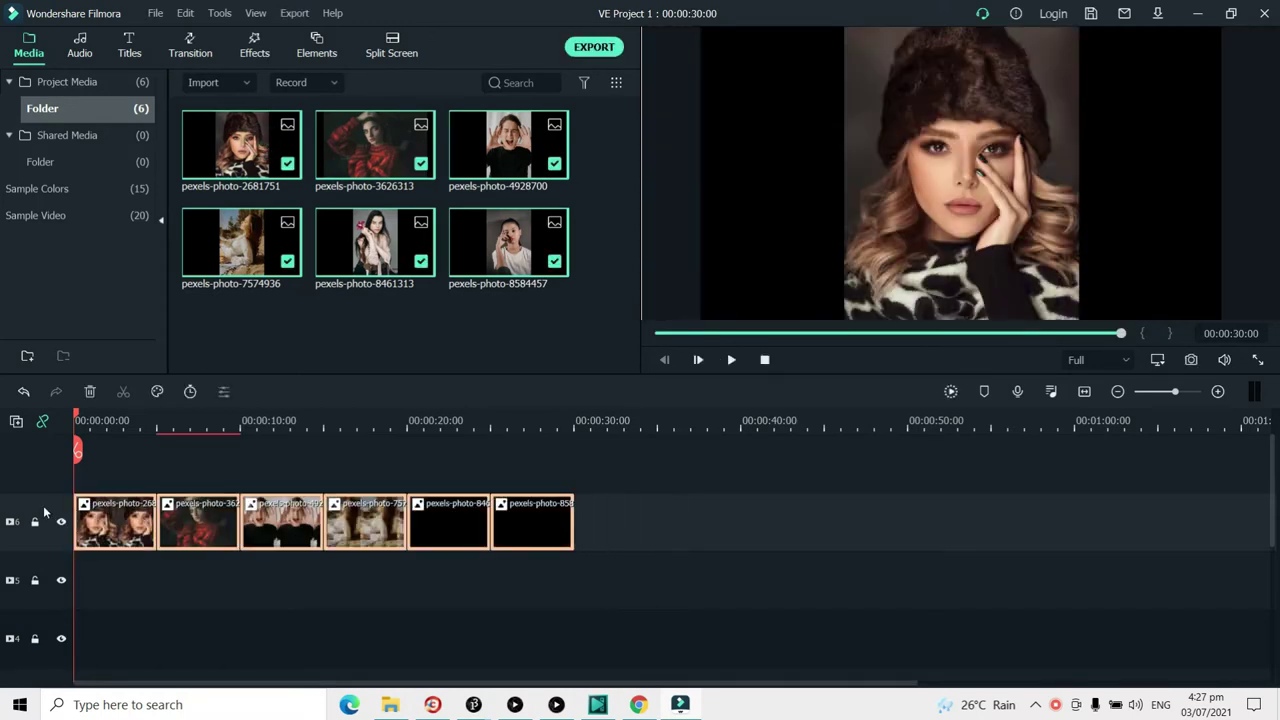
{"action": "right_click", "coordinate": [43, 505]}
{"action": "left_click", "coordinate": [84, 598]}
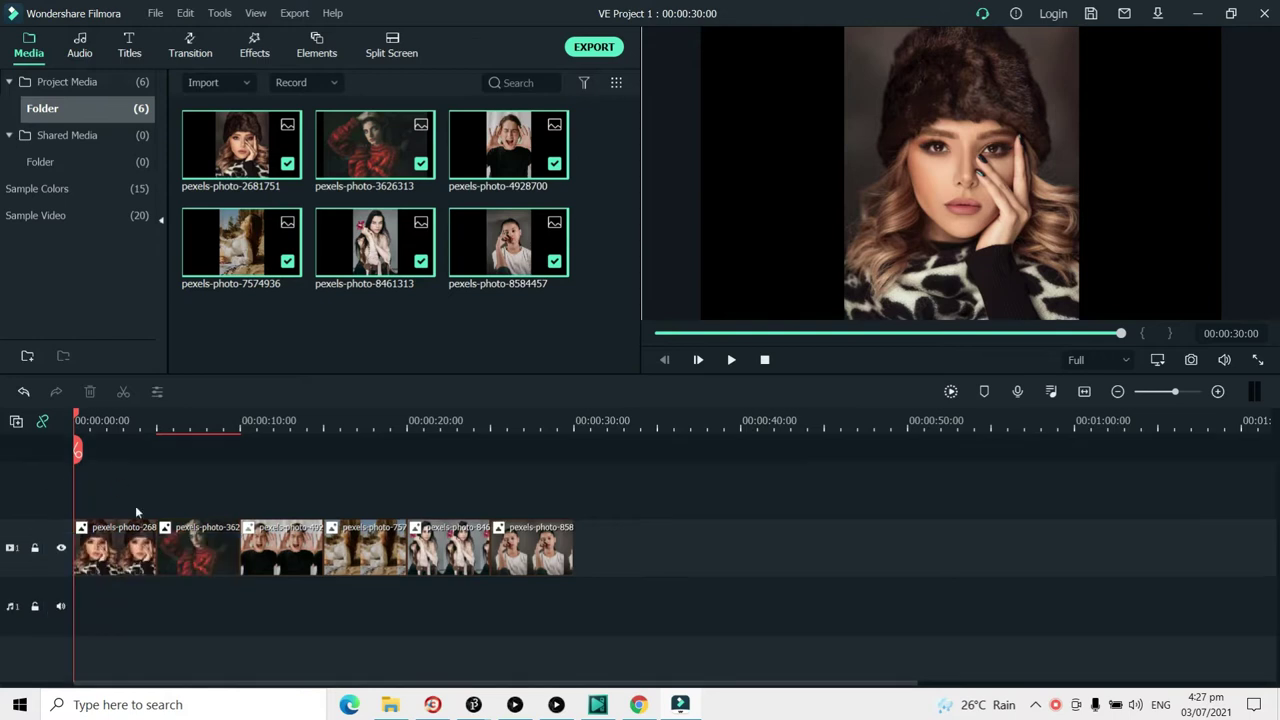
Scale down the first photo and place it in the middle of the frame.
{"action": "left_click", "coordinate": [938, 190]}
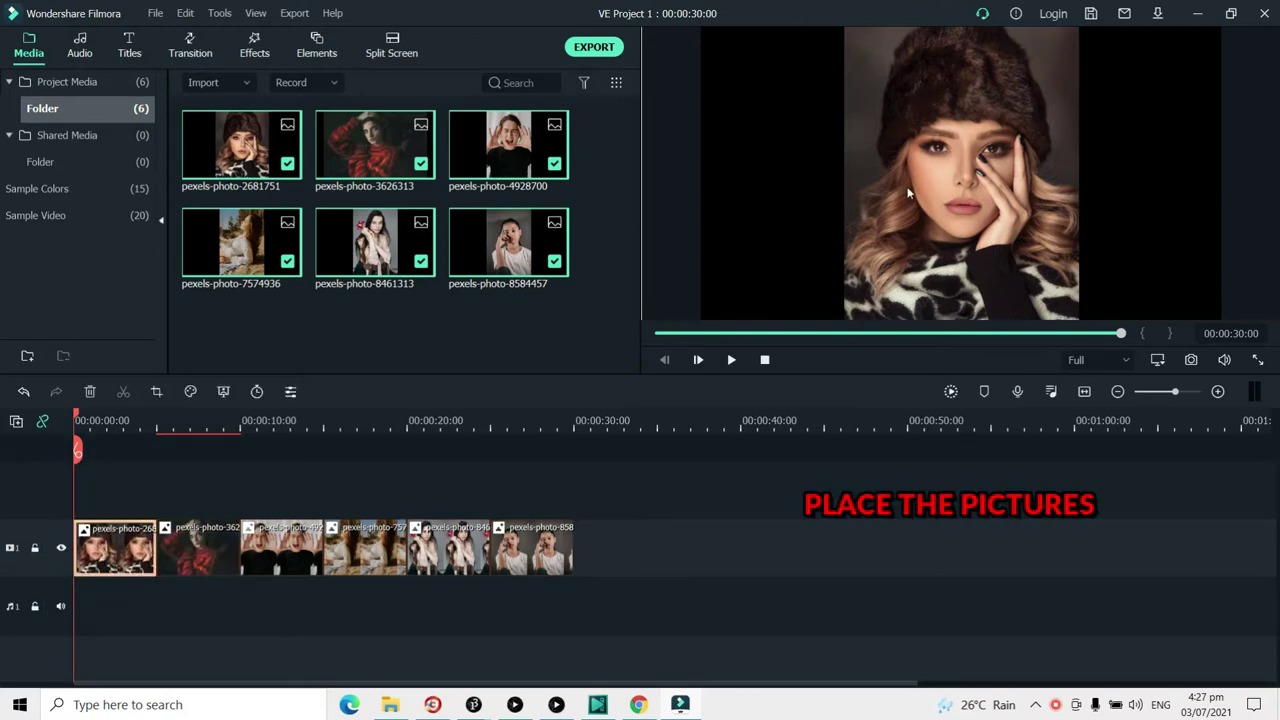
{"action": "left_click_drag", "start_coordinate": [1077, 30], "coordinate": [1043, 57]}
{"action": "left_click_drag", "start_coordinate": [980, 134], "coordinate": [976, 120]}
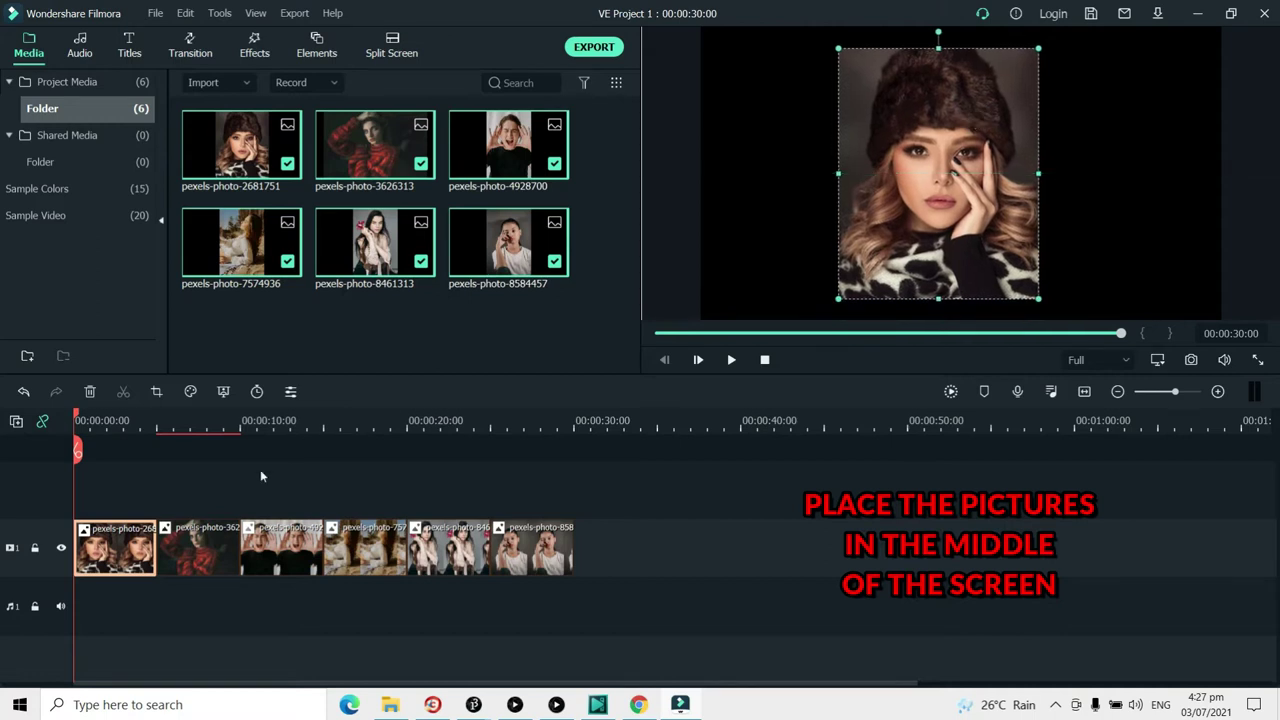
Crop the second photo to an upright portrait shape and place it in the middle of the frame.
{"action": "double_click", "coordinate": [217, 546]}
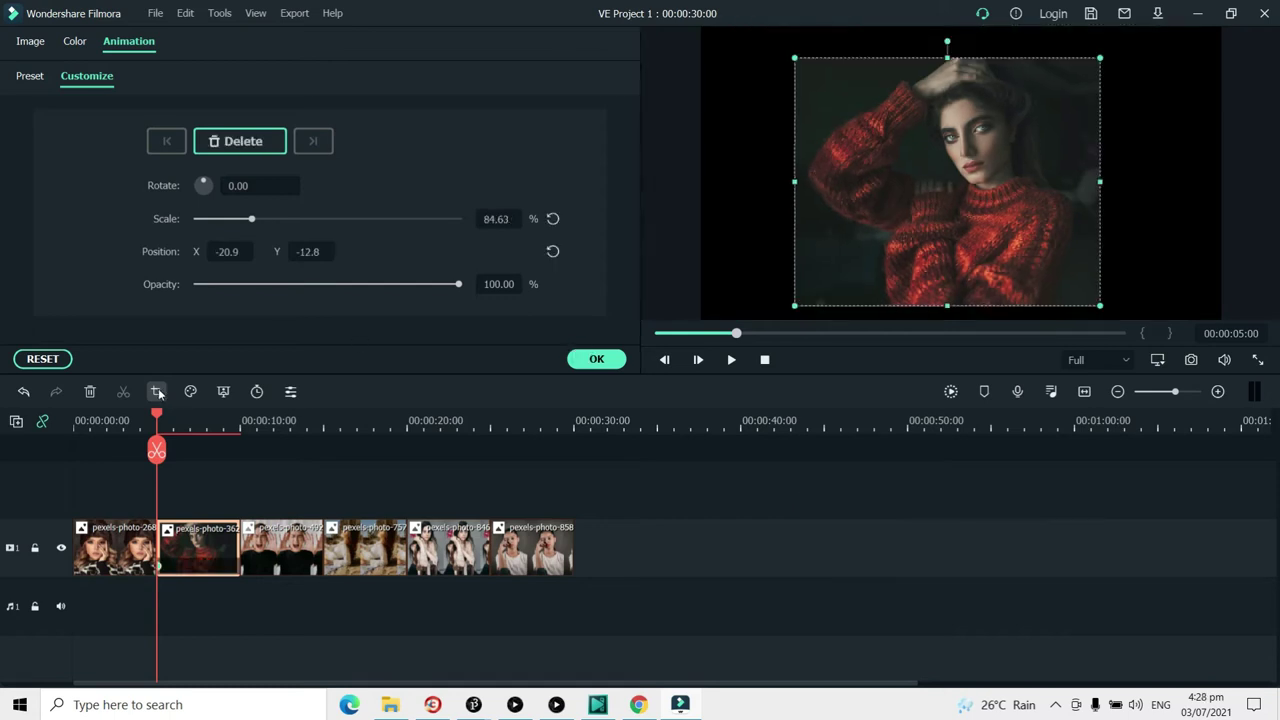
{"action": "left_click", "coordinate": [157, 392]}
{"action": "left_click_drag", "start_coordinate": [362, 290], "coordinate": [471, 335]}
{"action": "left_click_drag", "start_coordinate": [797, 289], "coordinate": [770, 305]}
{"action": "left_click", "coordinate": [815, 557]}
{"action": "left_click_drag", "start_coordinate": [941, 182], "coordinate": [946, 176]}
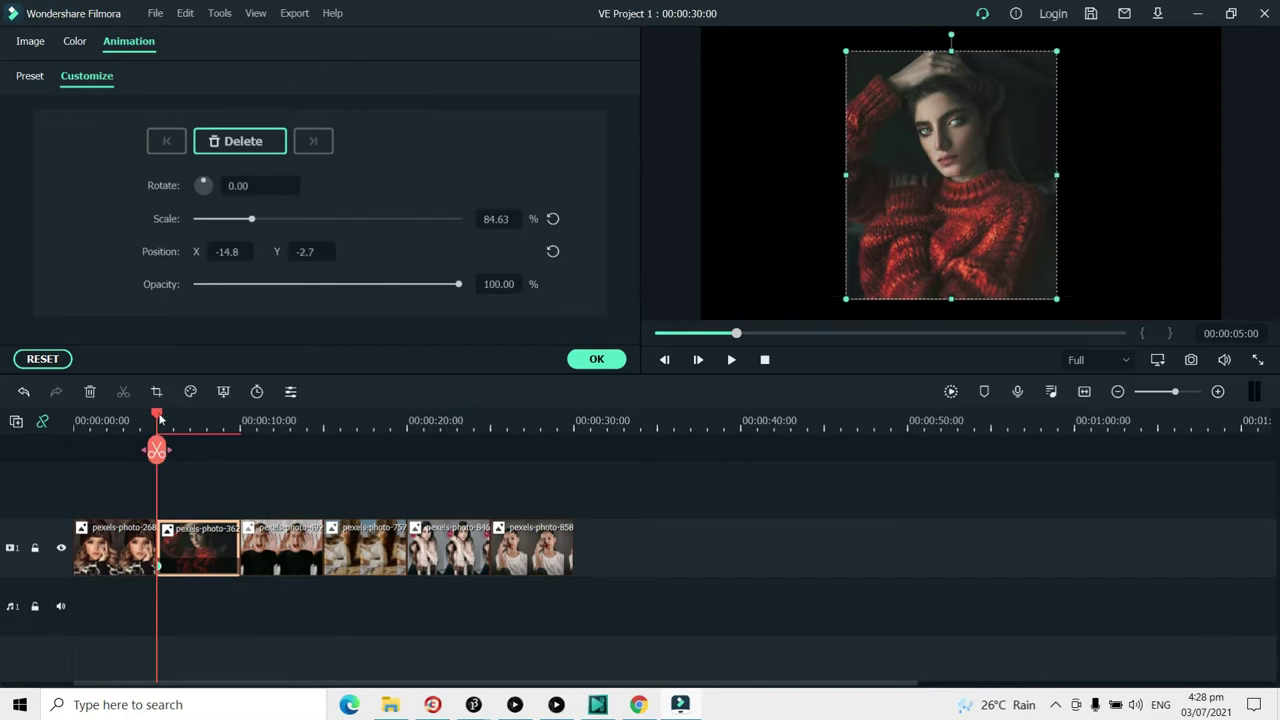
Scale down the third photo and place it in the middle of the frame.
{"action": "left_click_drag", "start_coordinate": [159, 419], "coordinate": [282, 419]}
{"action": "left_click", "coordinate": [985, 150]}
{"action": "left_click_drag", "start_coordinate": [1059, 28], "coordinate": [1024, 79]}
{"action": "left_click_drag", "start_coordinate": [983, 143], "coordinate": [990, 116]}
Scale the fourth photo to about 83% and place it in the middle of the frame.
{"action": "left_click", "coordinate": [362, 549]}
{"action": "left_click_drag", "start_coordinate": [1059, 28], "coordinate": [1032, 67]}
{"action": "left_click_drag", "start_coordinate": [983, 174], "coordinate": [990, 165]}
{"action": "left_click_drag", "start_coordinate": [1040, 58], "coordinate": [1033, 68]}
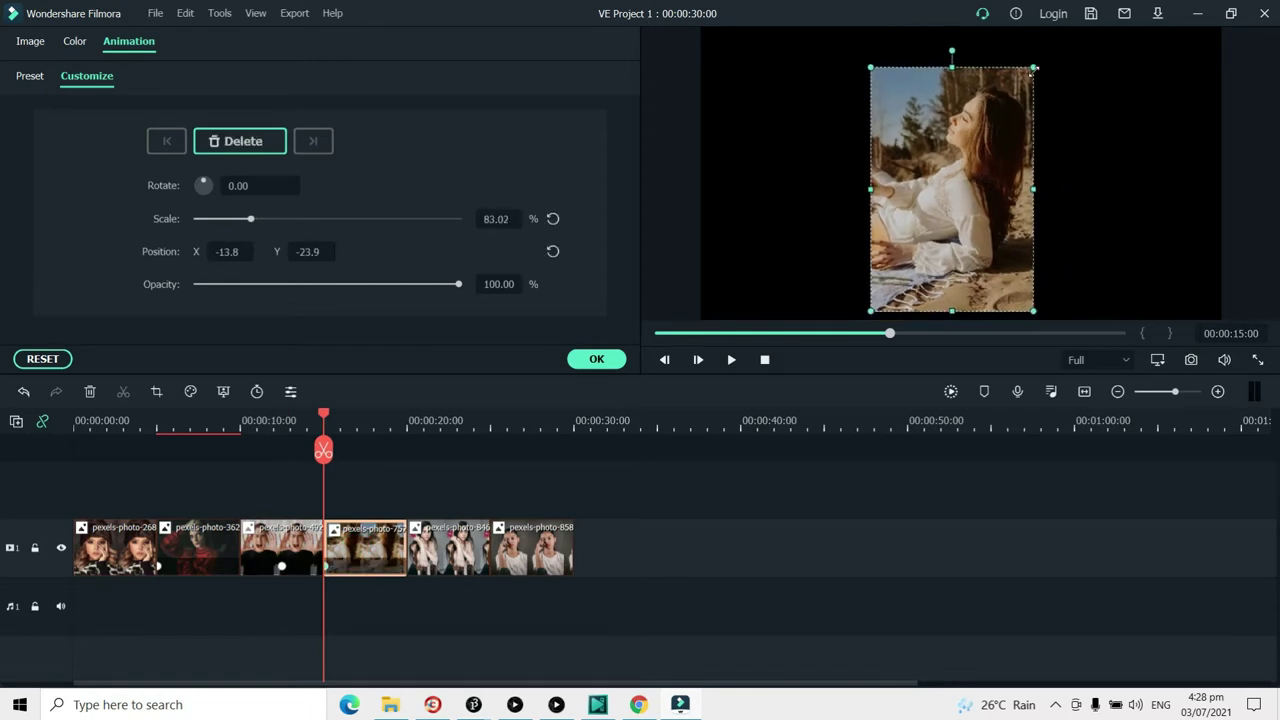
{"action": "left_click_drag", "start_coordinate": [938, 170], "coordinate": [940, 158]}
Scale the fifth photo to about 85% and place it in the middle of the frame.
{"action": "left_click", "coordinate": [460, 548]}
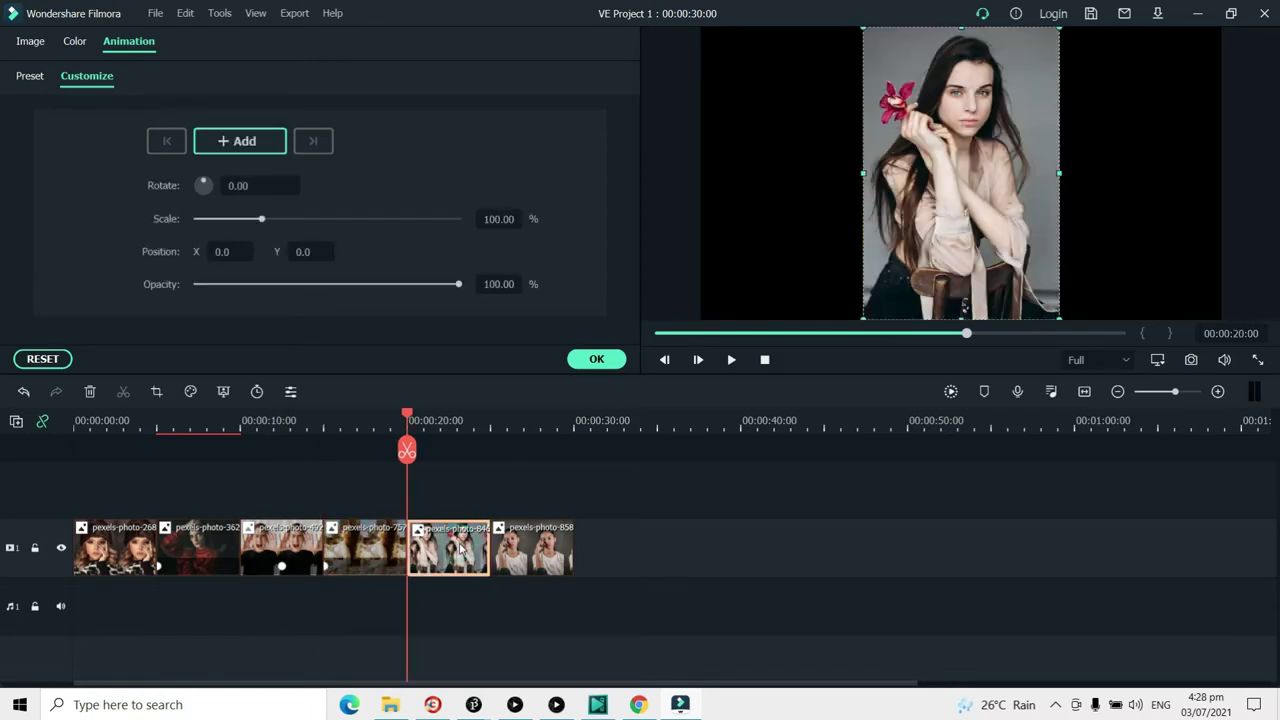
{"action": "left_click_drag", "start_coordinate": [1061, 27], "coordinate": [1026, 50]}
{"action": "left_click_drag", "start_coordinate": [972, 152], "coordinate": [967, 156]}
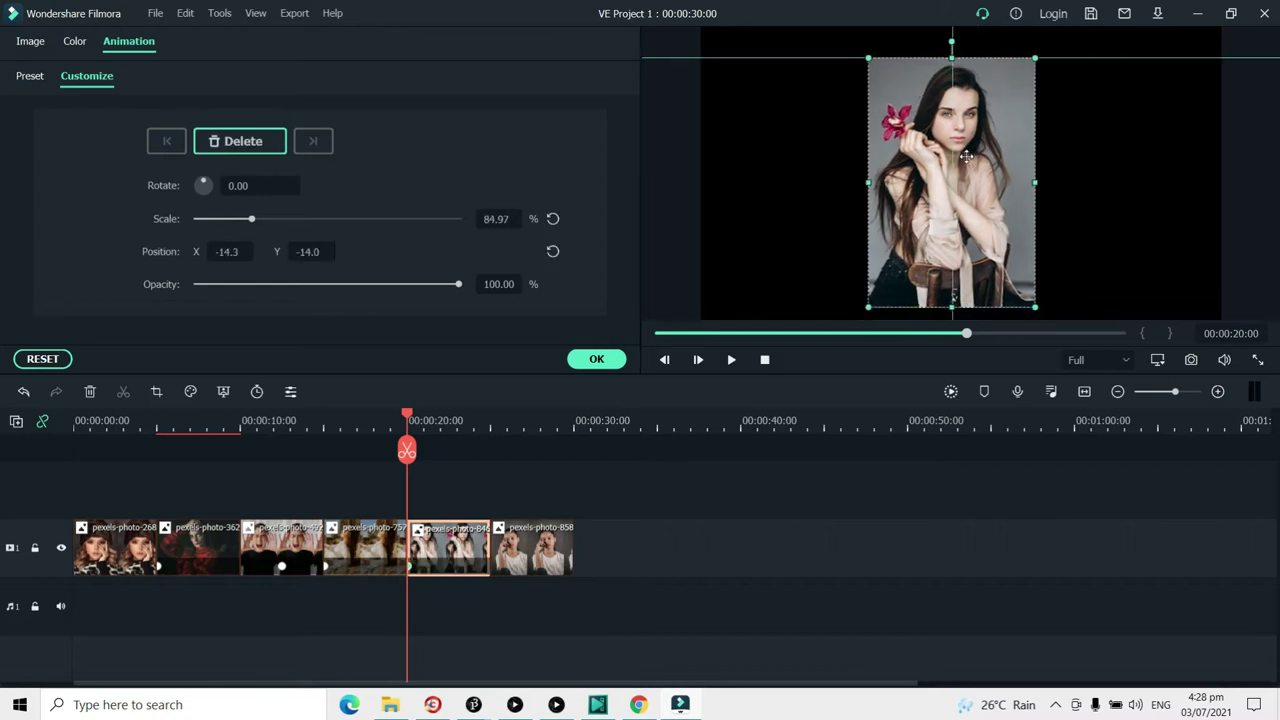
Scale down the sixth photo, place it in the middle of the frame and confirm the clip settings.
{"action": "left_click", "coordinate": [532, 548]}
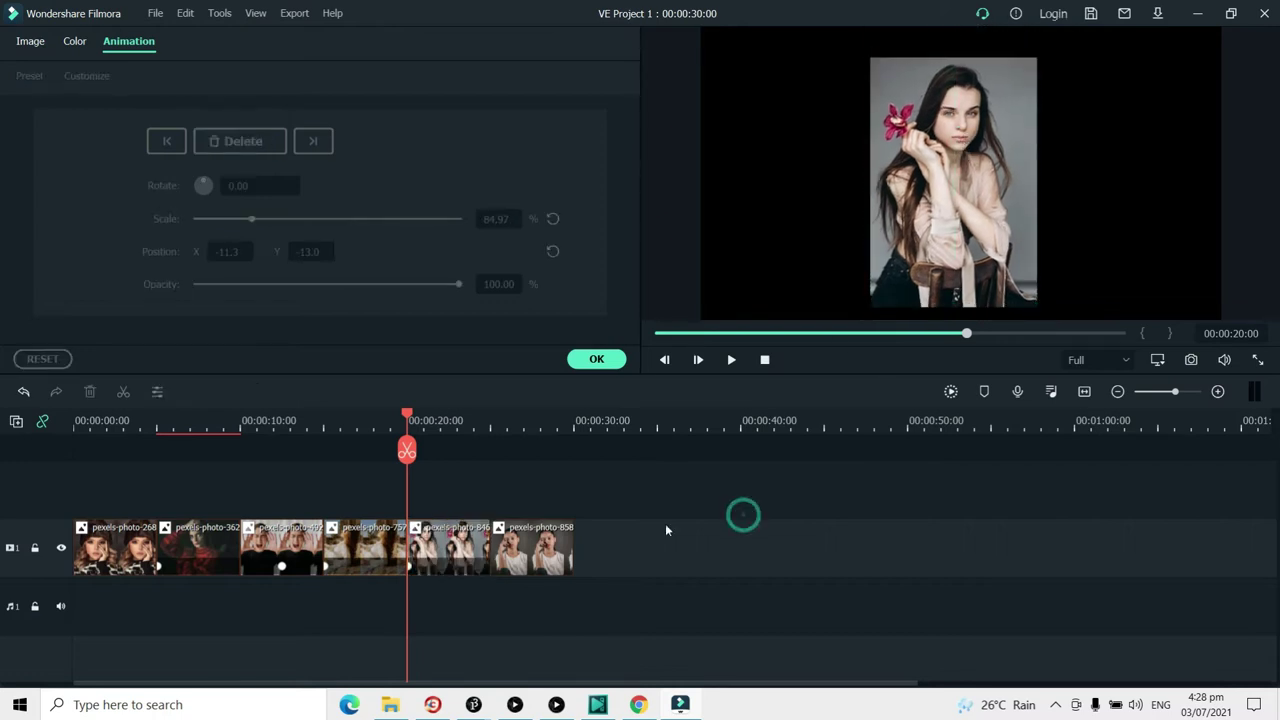
{"action": "left_click_drag", "start_coordinate": [1059, 27], "coordinate": [1025, 63]}
{"action": "left_click_drag", "start_coordinate": [960, 168], "coordinate": [969, 171]}
{"action": "left_click", "coordinate": [734, 561]}
{"action": "left_click", "coordinate": [596, 359]}
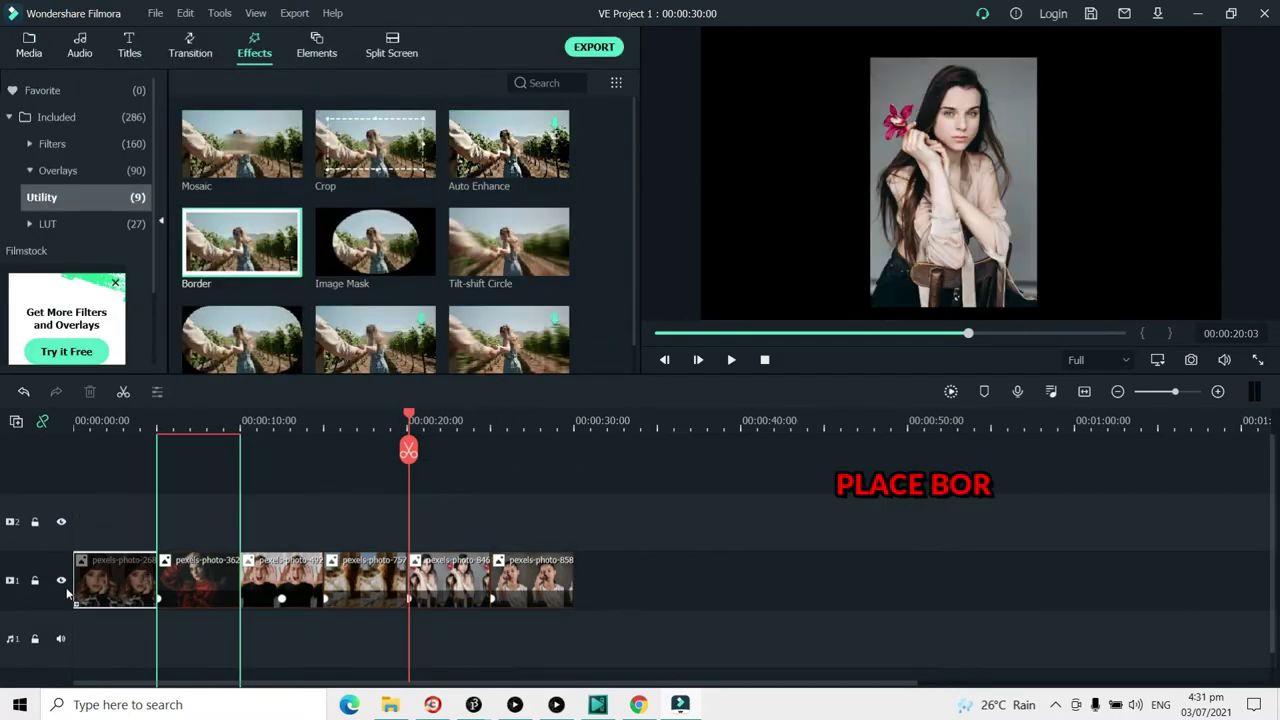
Apply the Border effect to the first photo and show its border settings.
{"action": "left_click", "coordinate": [90, 582]}
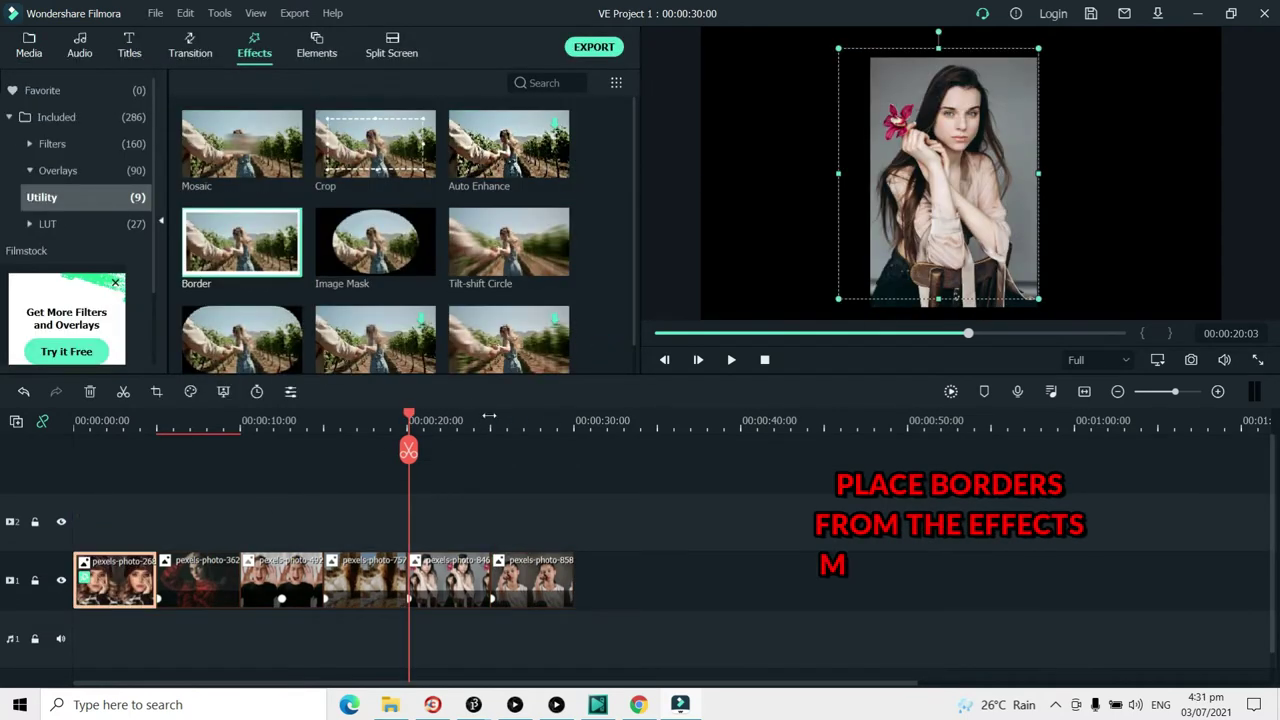
{"action": "left_click_drag", "start_coordinate": [412, 413], "coordinate": [117, 568]}
{"action": "double_click", "coordinate": [98, 584]}
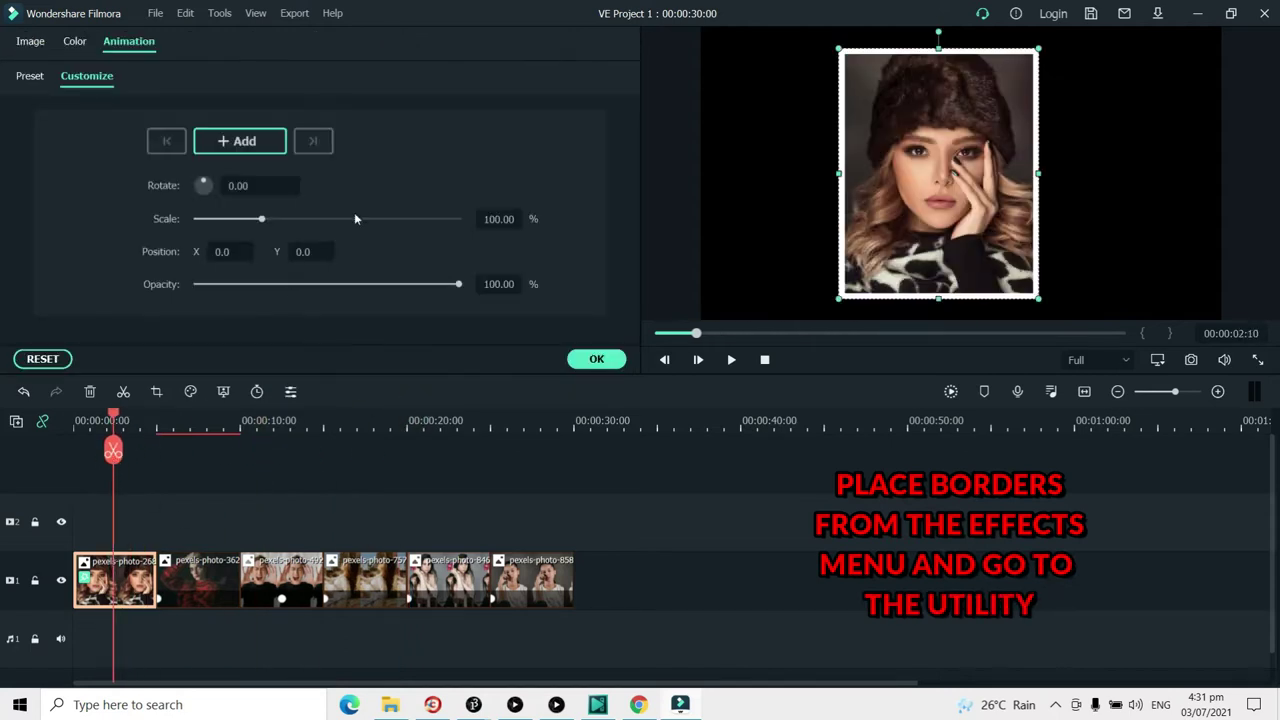
{"action": "left_click", "coordinate": [27, 42]}
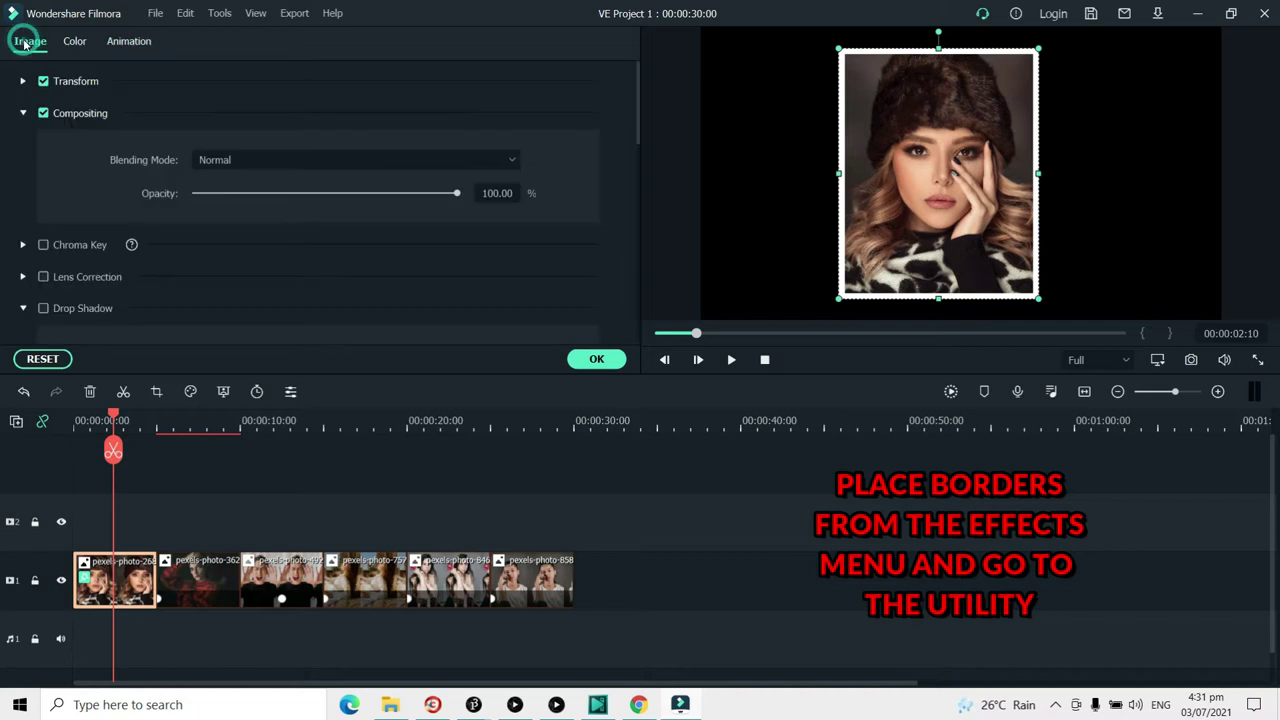
{"action": "left_click_drag", "start_coordinate": [640, 112], "coordinate": [643, 174]}
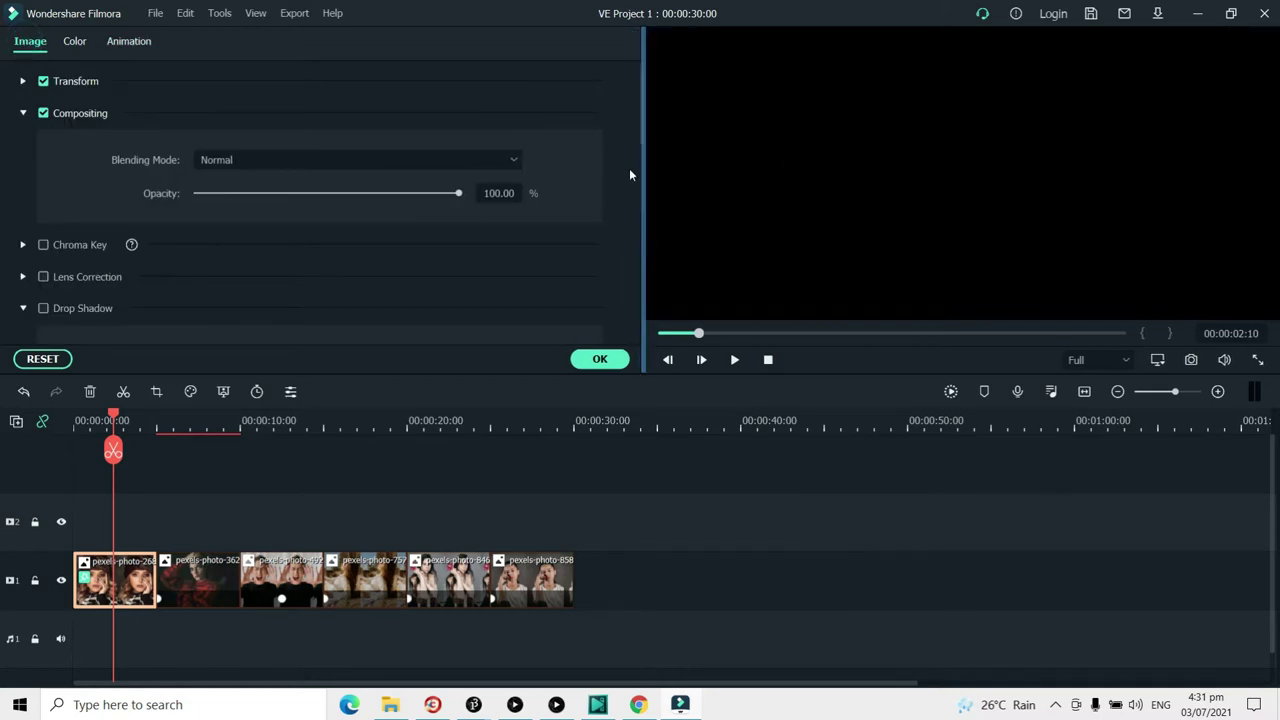
{"action": "left_click_drag", "start_coordinate": [640, 100], "coordinate": [641, 272]}
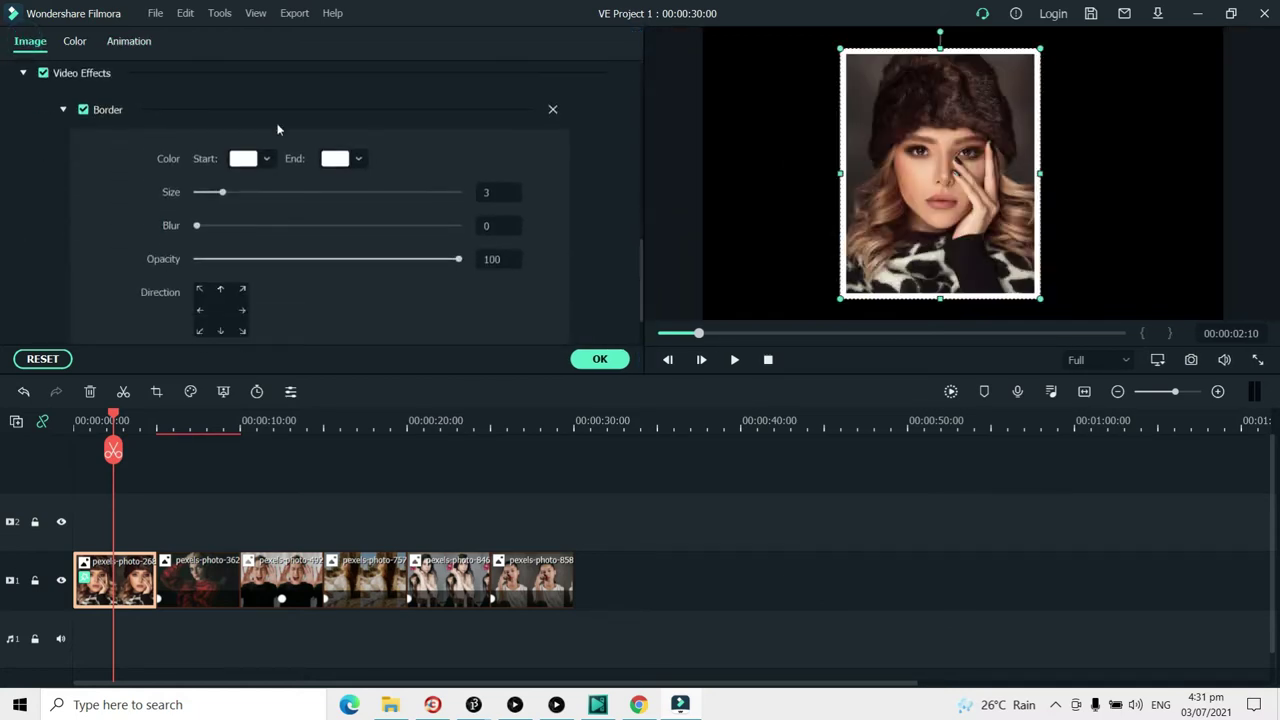
Set the first photo's border to a grey start colour and size 1.
{"action": "left_click", "coordinate": [265, 160]}
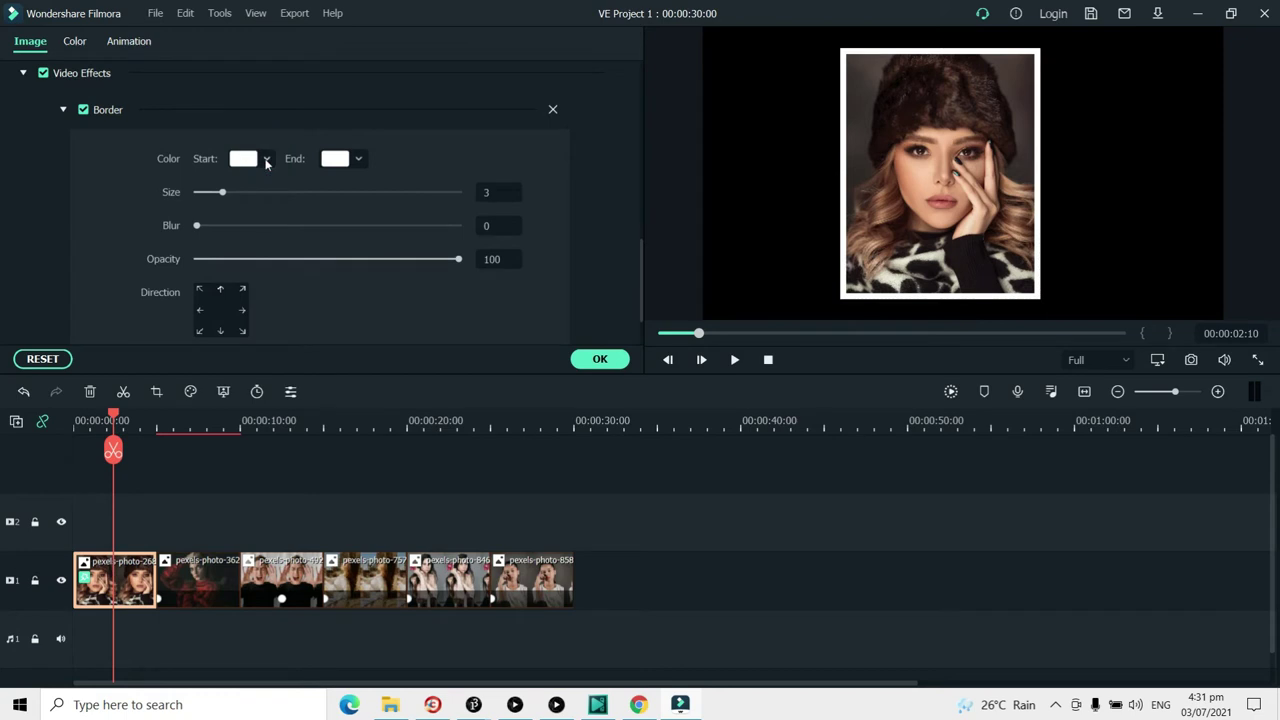
{"action": "left_click", "coordinate": [267, 162]}
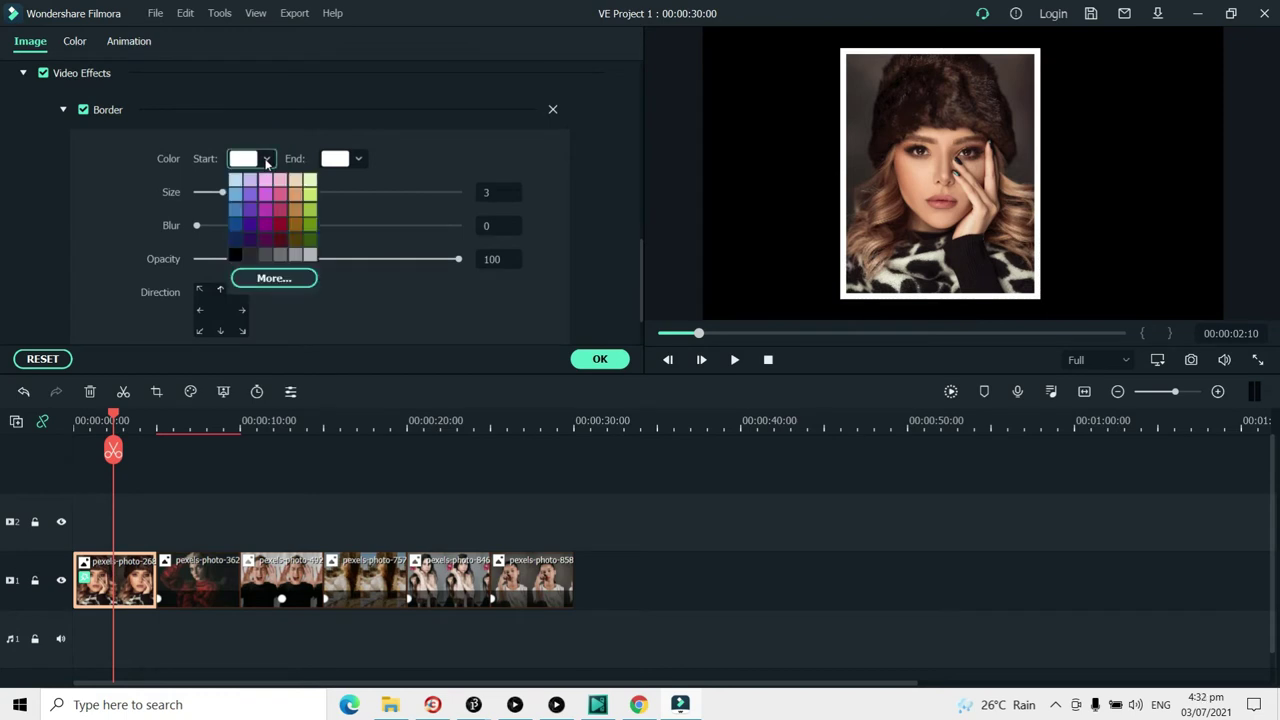
{"action": "left_click", "coordinate": [295, 256]}
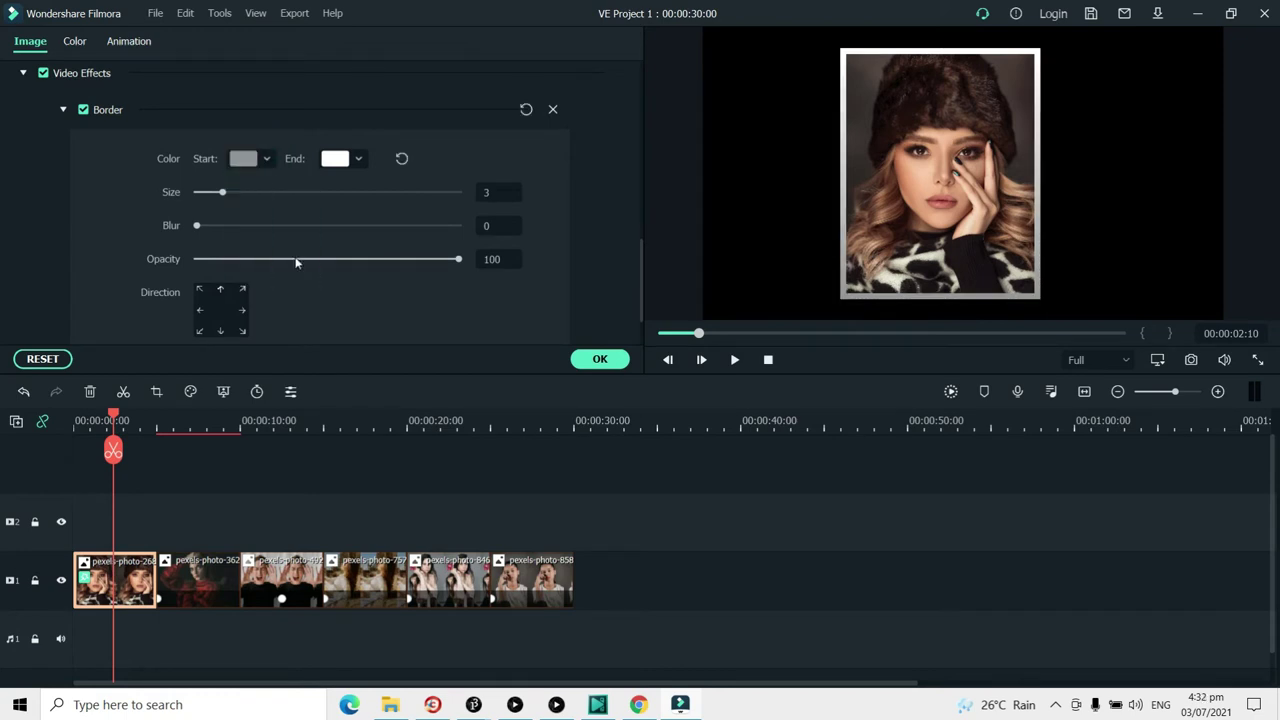
{"action": "left_click", "coordinate": [487, 192]}
{"action": "type", "text": "1"}
{"action": "key", "text": "Return"}
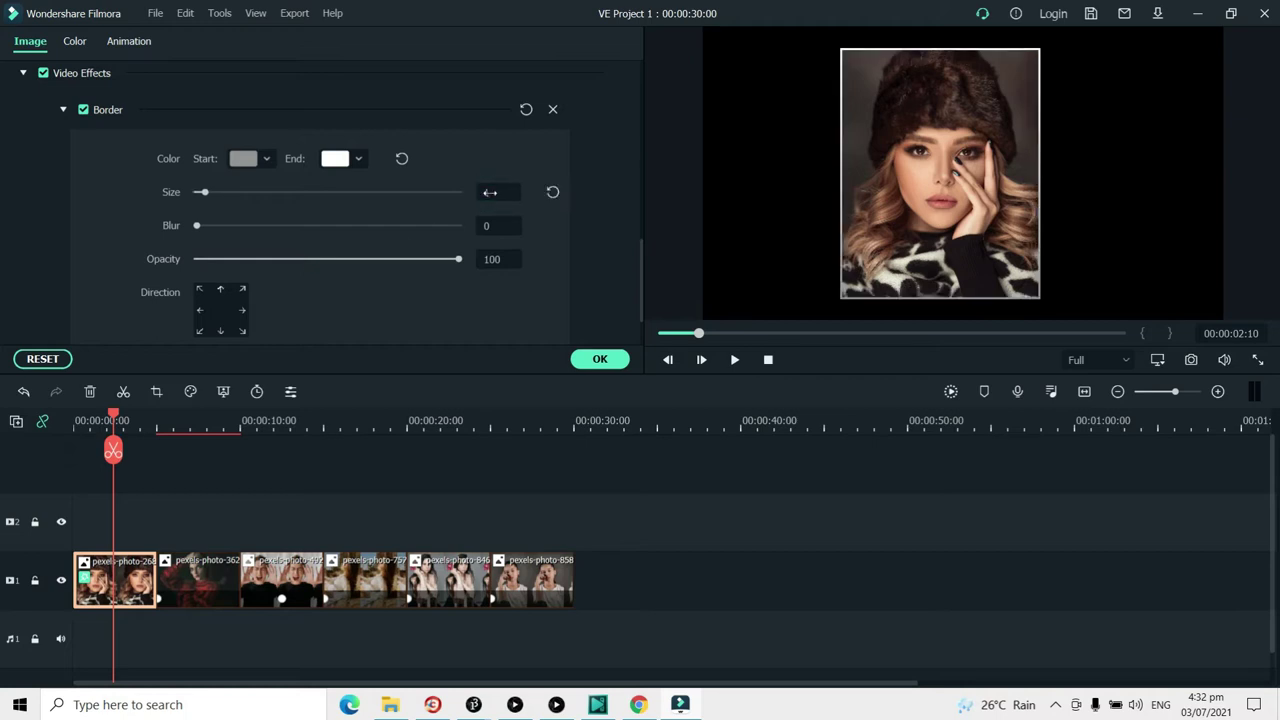
{"action": "left_click", "coordinate": [600, 360]}
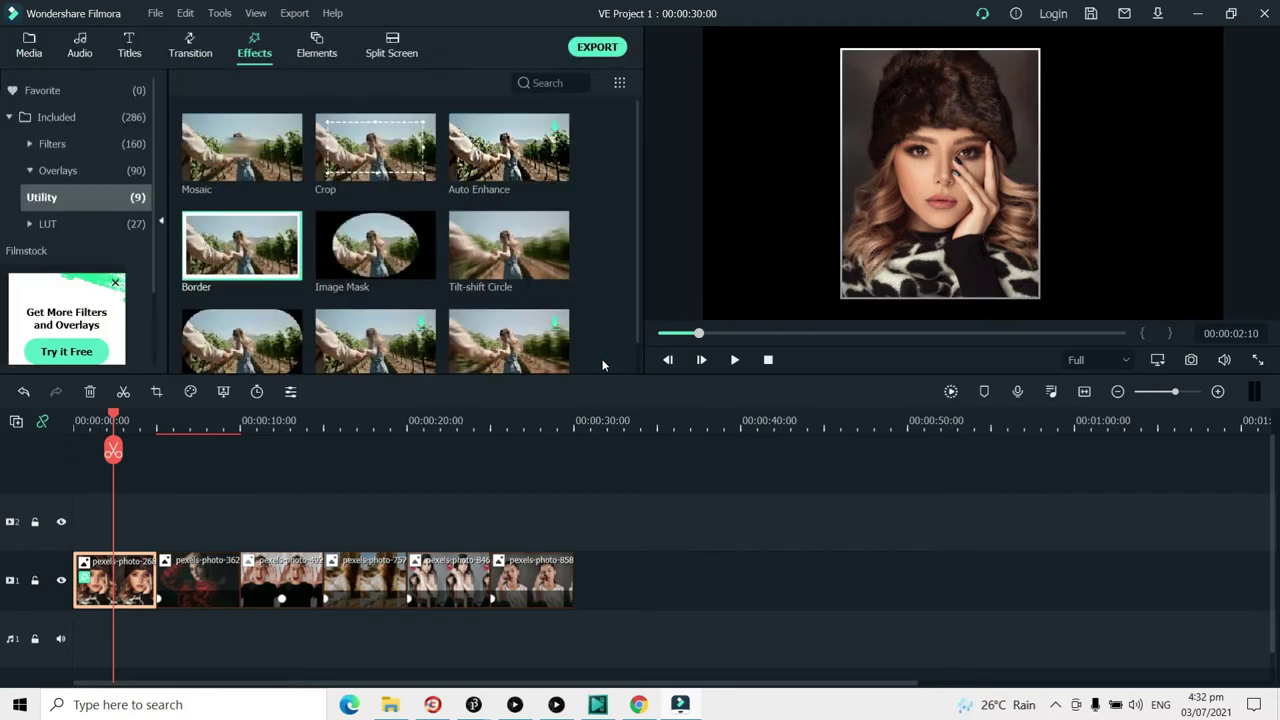
Copy the first photo's border effect and paste it onto the second photo.
{"action": "right_click", "coordinate": [128, 586]}
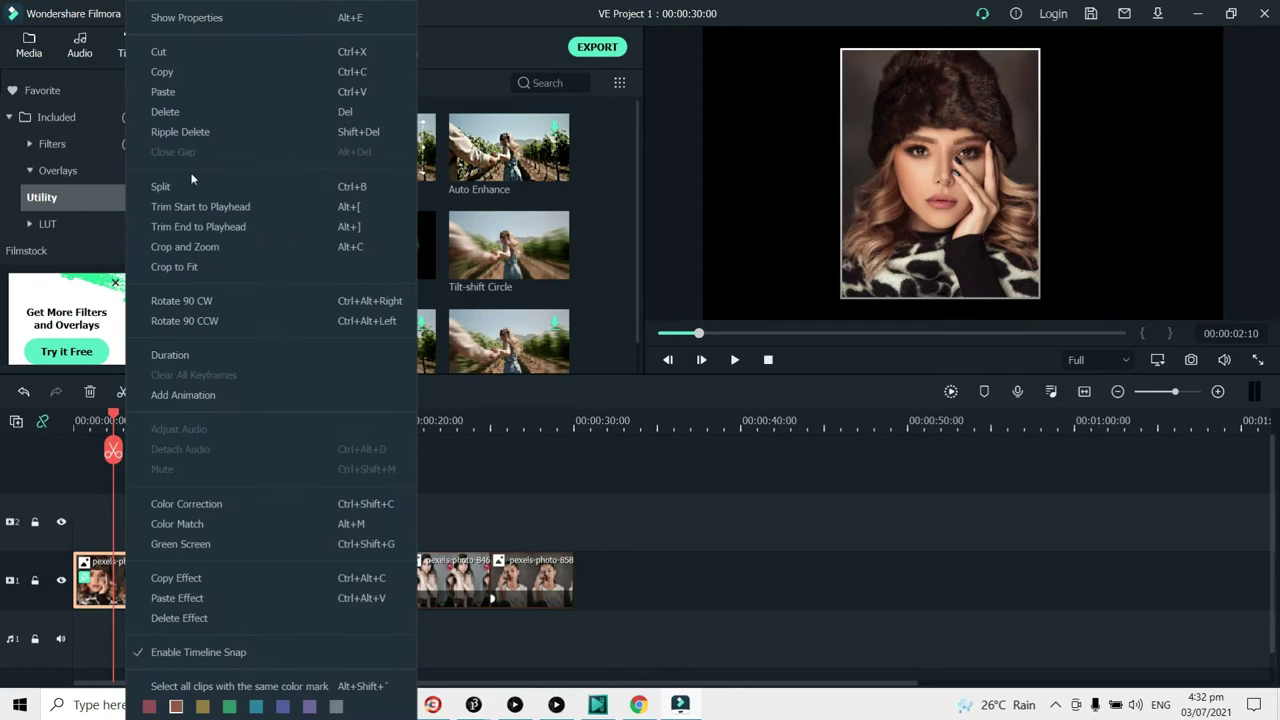
{"action": "left_click", "coordinate": [187, 577]}
{"action": "left_click", "coordinate": [195, 577]}
{"action": "right_click", "coordinate": [195, 577]}
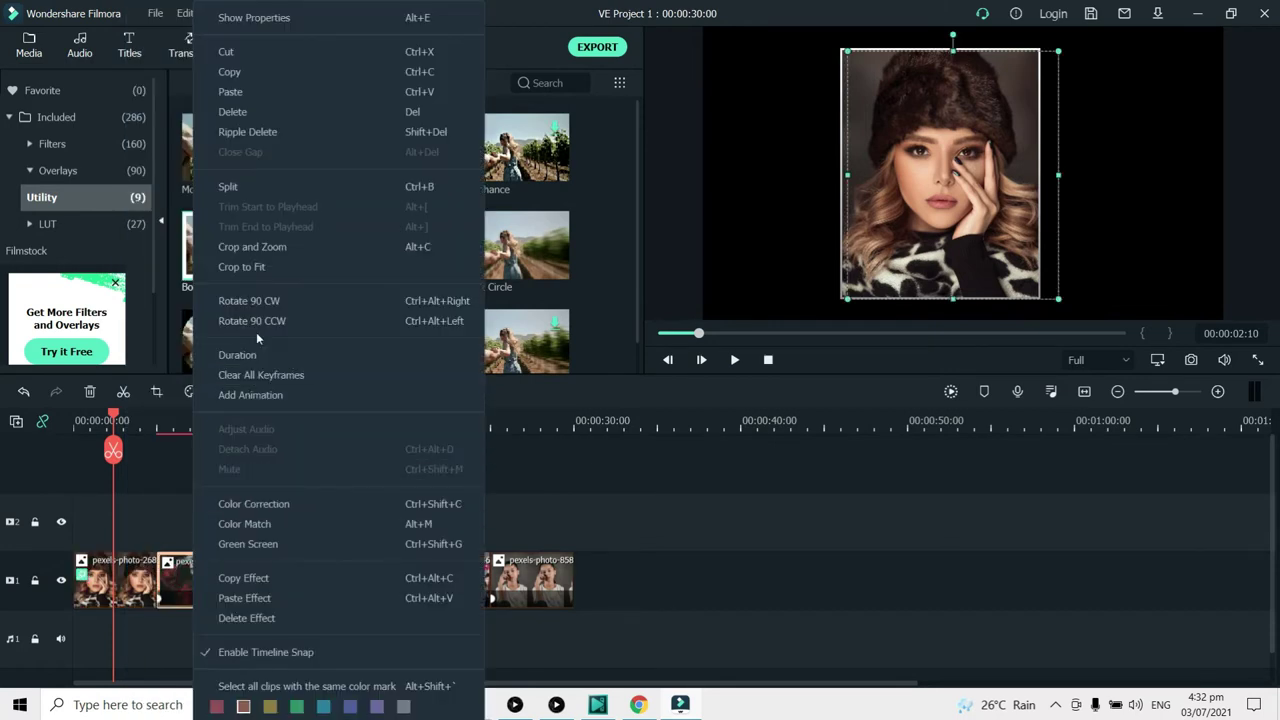
{"action": "left_click", "coordinate": [260, 598]}
Paste the copied border effect onto the third, fourth, fifth and sixth photos.
{"action": "right_click", "coordinate": [282, 580]}
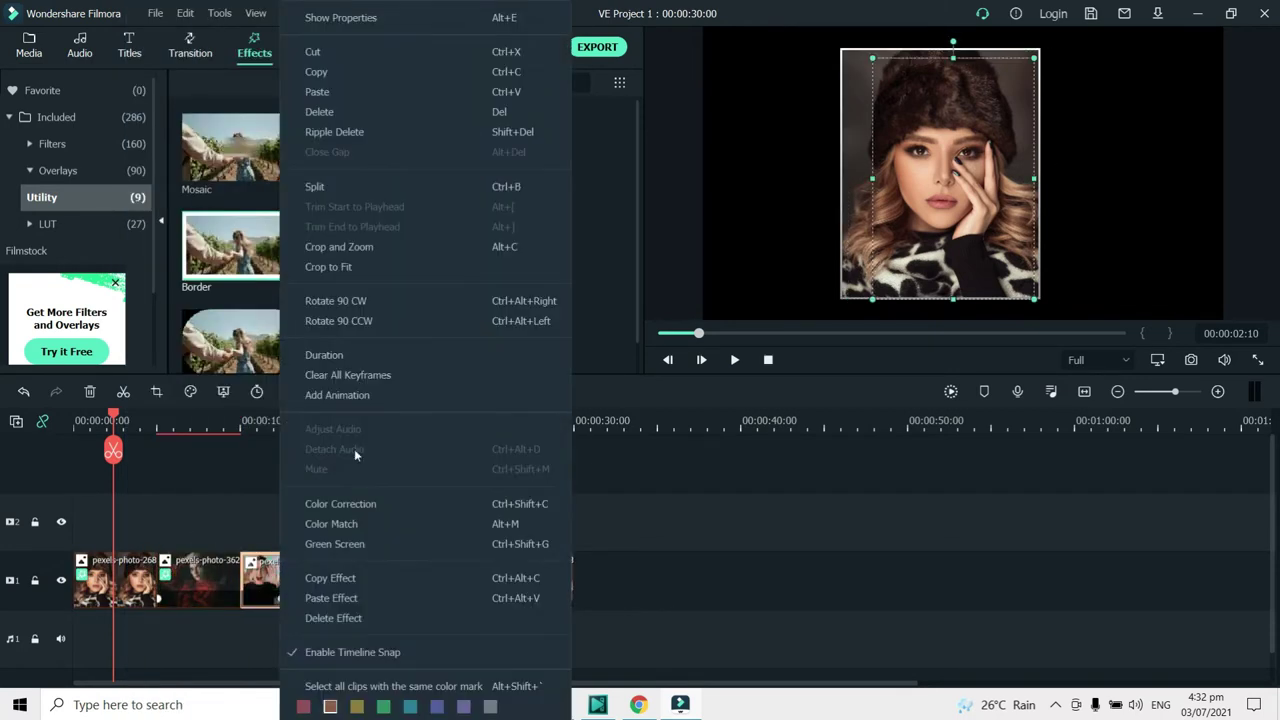
{"action": "left_click", "coordinate": [340, 598]}
{"action": "right_click", "coordinate": [366, 588]}
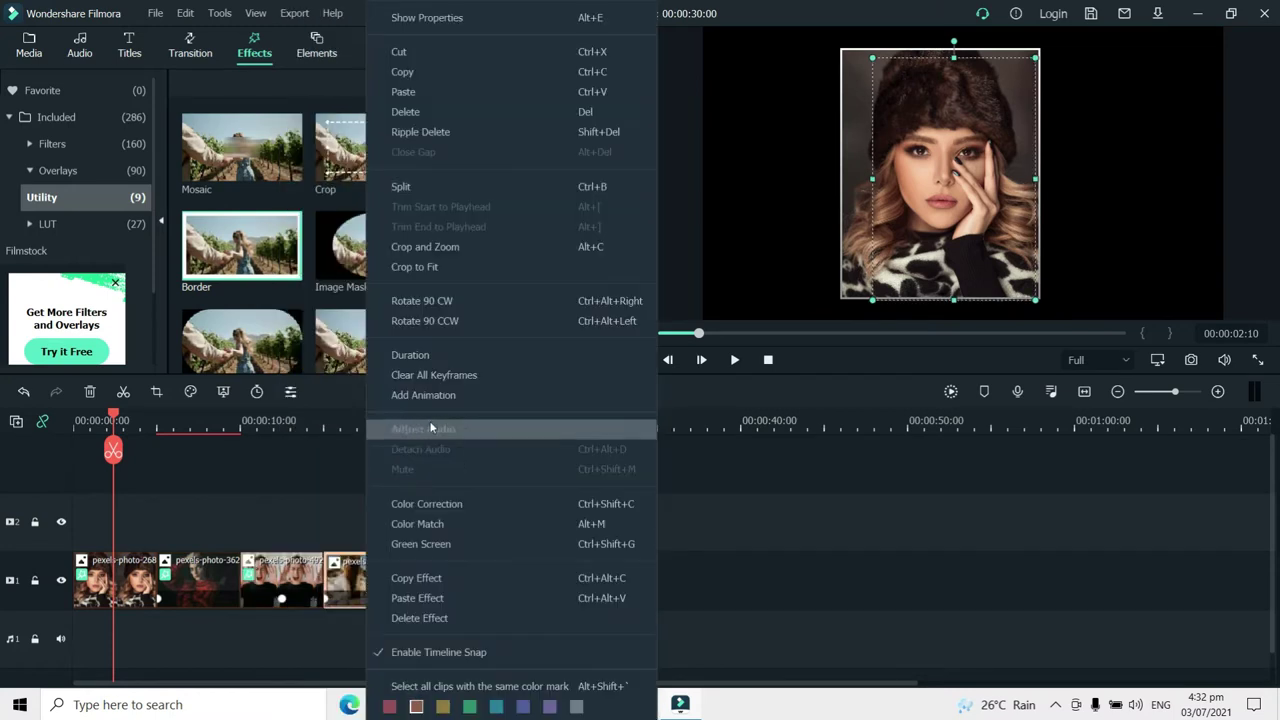
{"action": "left_click", "coordinate": [425, 596]}
{"action": "left_click", "coordinate": [455, 580]}
{"action": "right_click", "coordinate": [455, 580]}
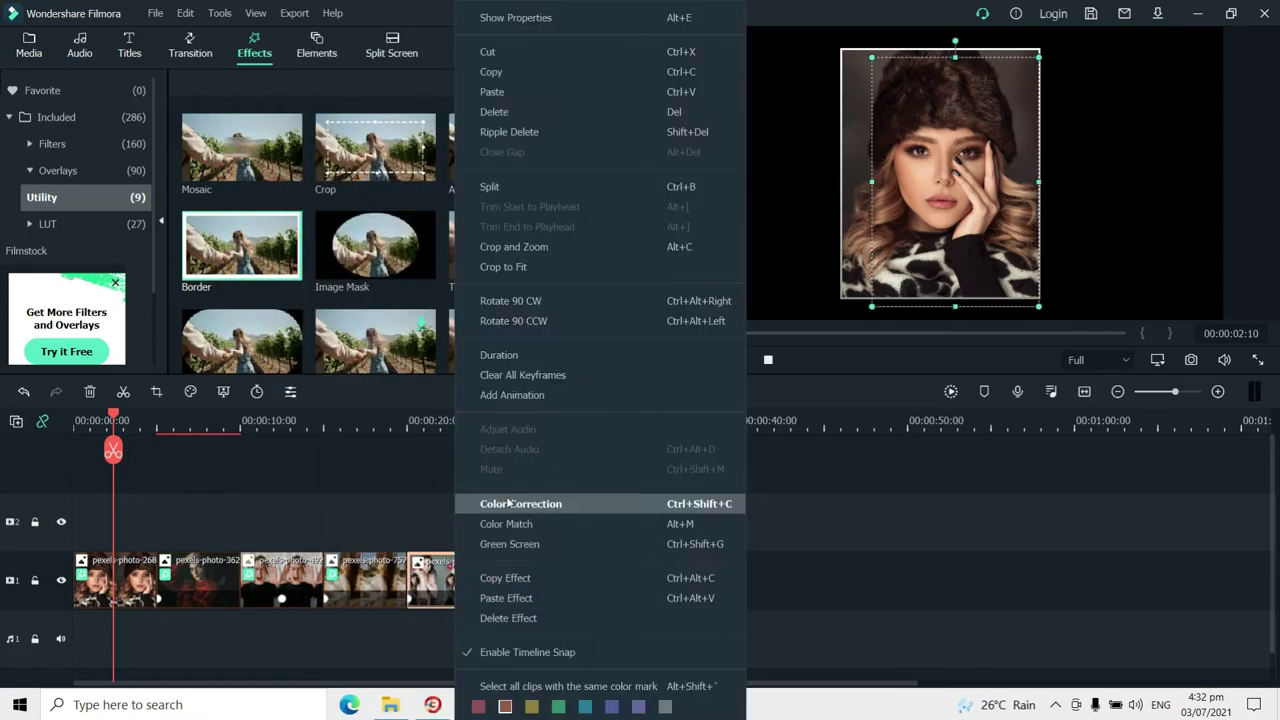
{"action": "left_click", "coordinate": [511, 598]}
{"action": "right_click", "coordinate": [536, 575]}
{"action": "left_click", "coordinate": [590, 597]}
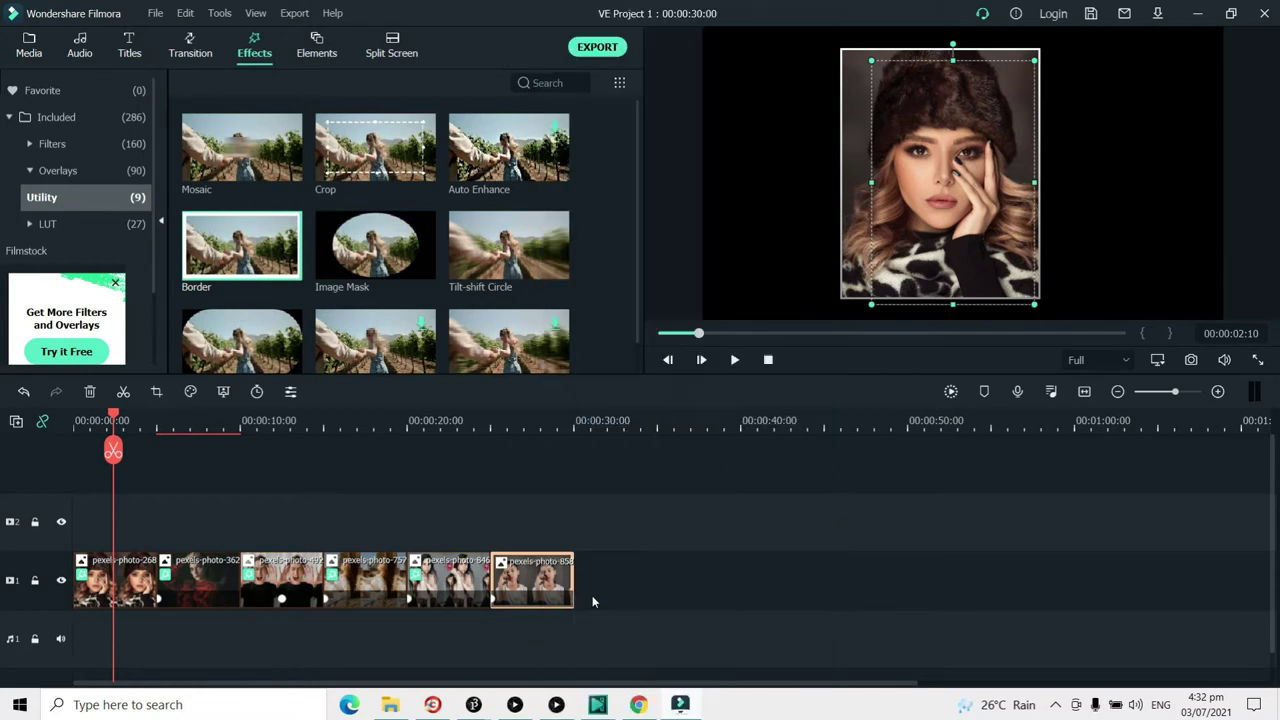
{"action": "left_click_drag", "start_coordinate": [114, 418], "coordinate": [611, 609]}
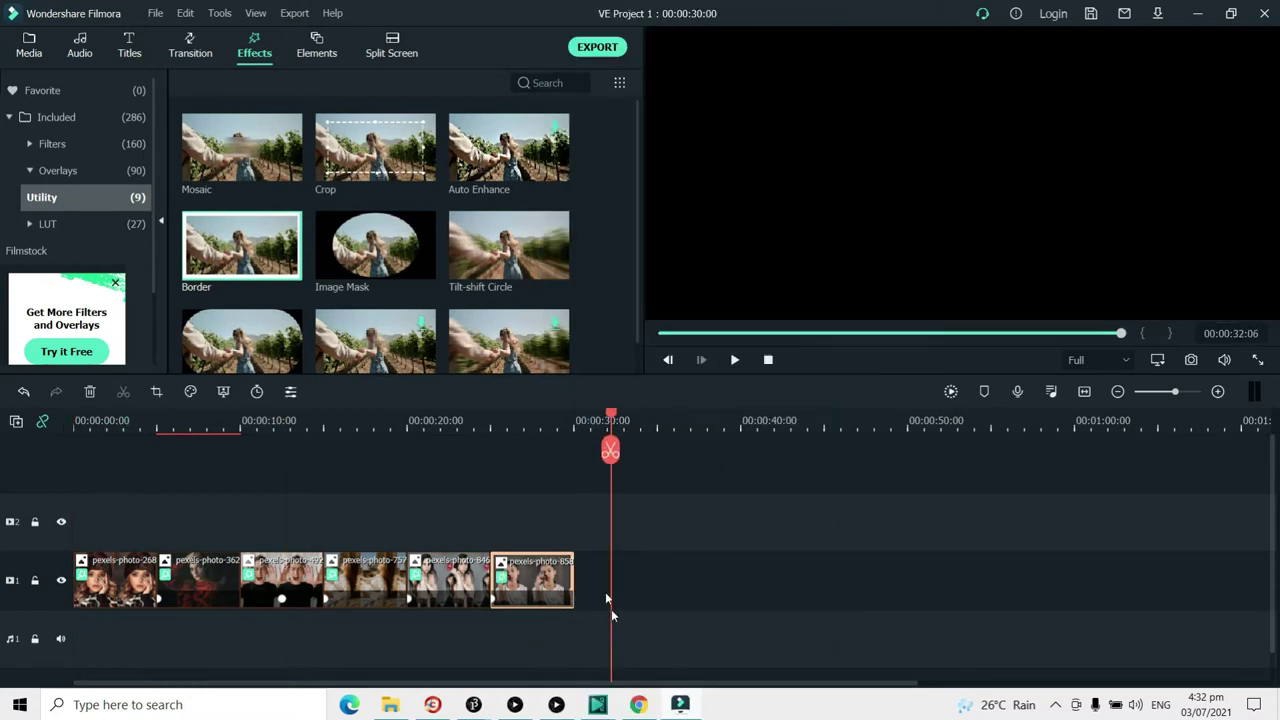
Add a Default Title on track 2 above the first photo and replace its text with the model's first name.
{"action": "left_click", "coordinate": [128, 47]}
{"action": "left_click_drag", "start_coordinate": [247, 133], "coordinate": [62, 540]}
{"action": "left_click_drag", "start_coordinate": [612, 415], "coordinate": [132, 508]}
{"action": "double_click", "coordinate": [97, 516]}
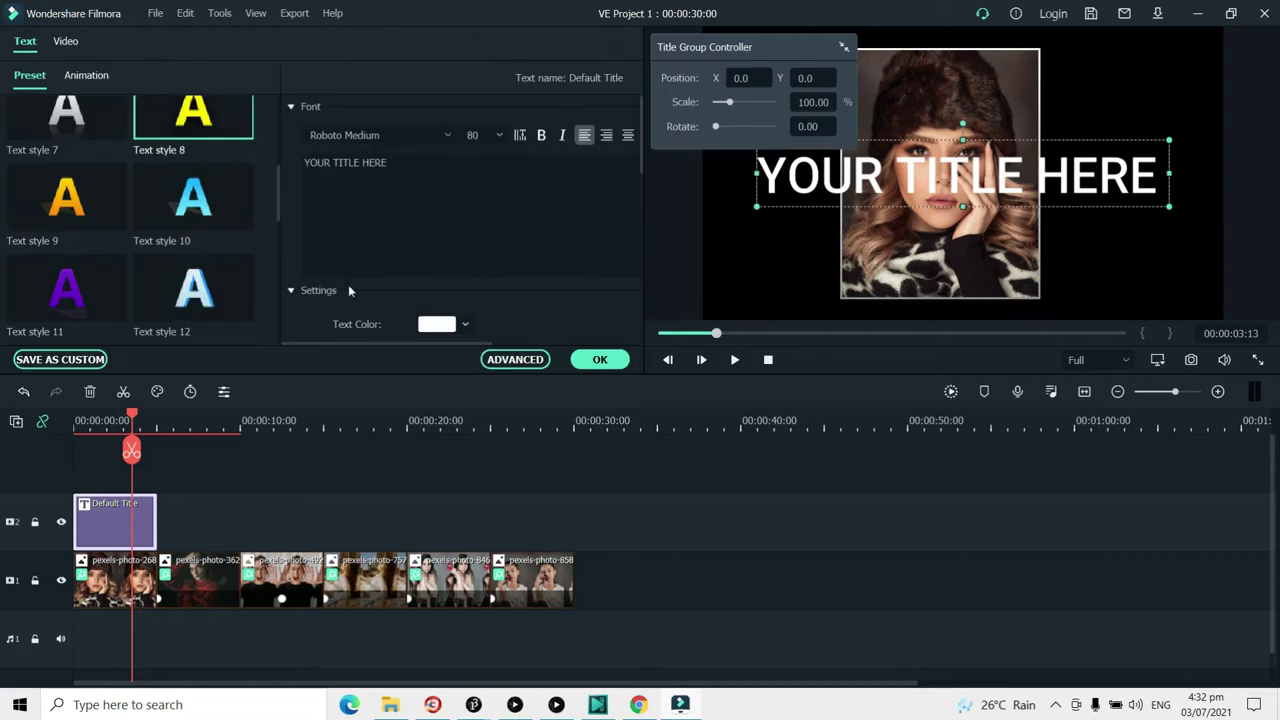
{"action": "type", "text": "NINA"}
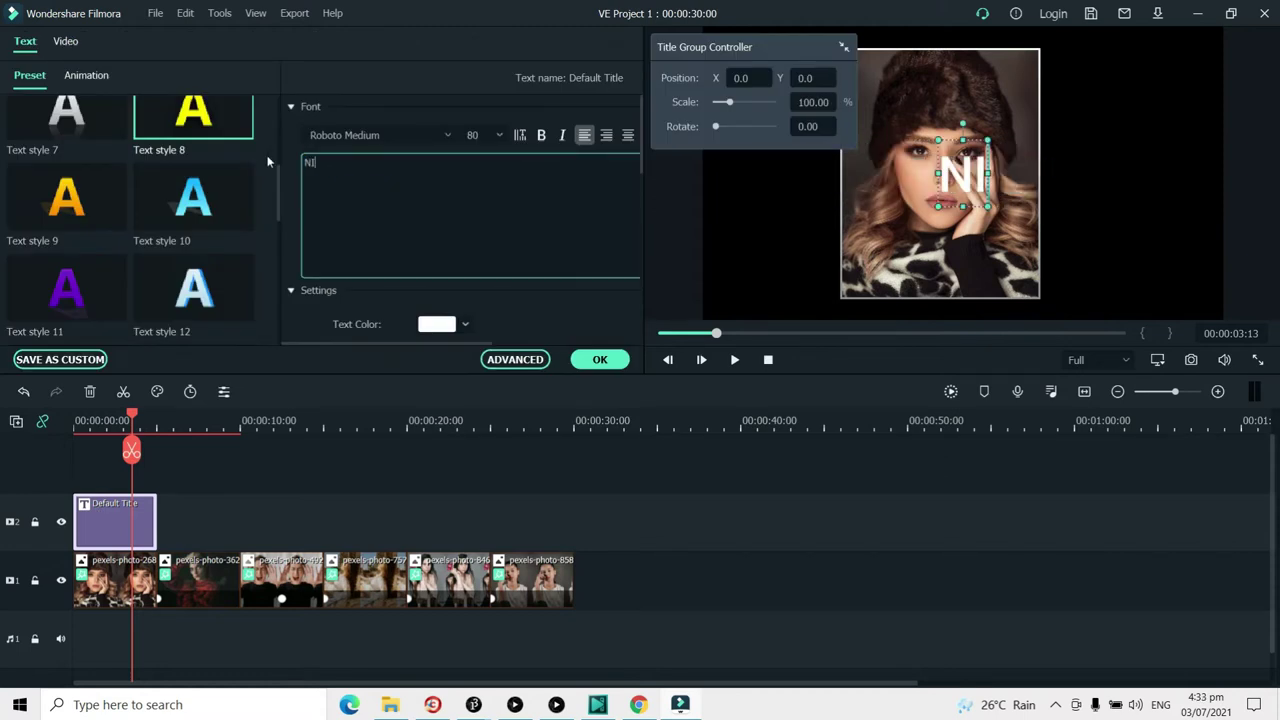
Set the first photo's title font to Palatino Linotype and make it italic.
{"action": "left_click", "coordinate": [449, 133]}
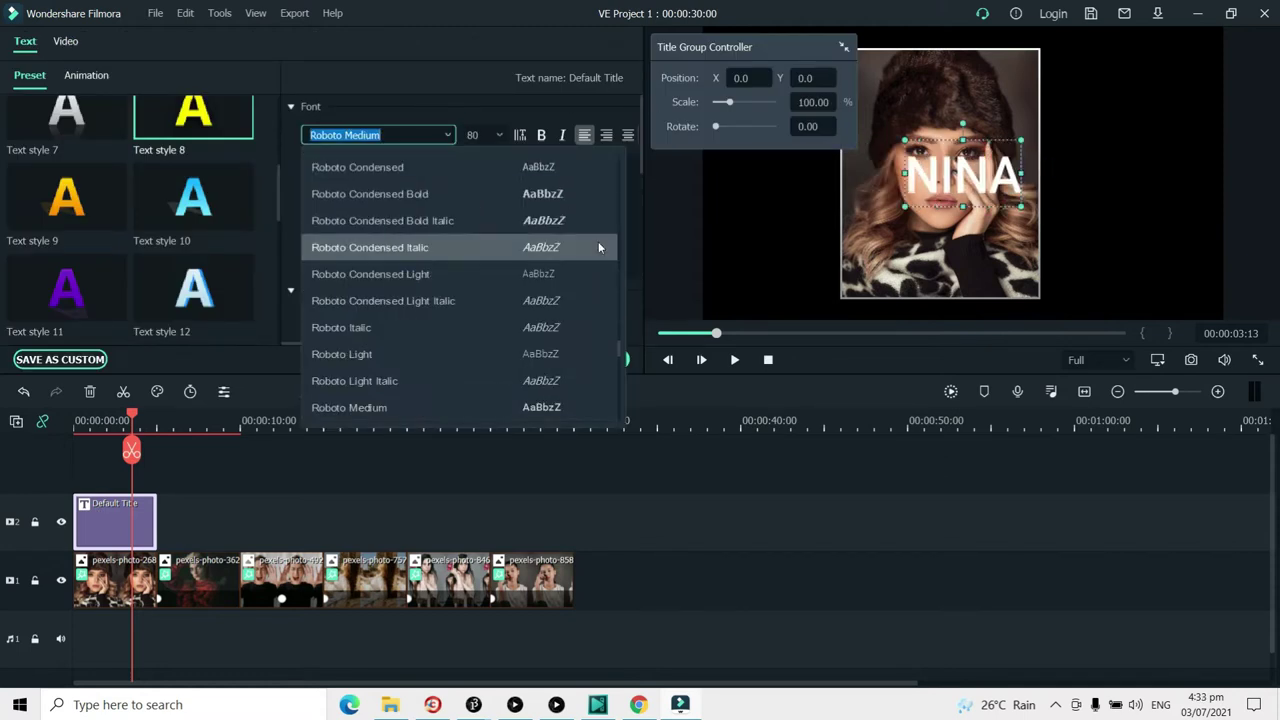
{"action": "left_click_drag", "start_coordinate": [621, 358], "coordinate": [617, 309]}
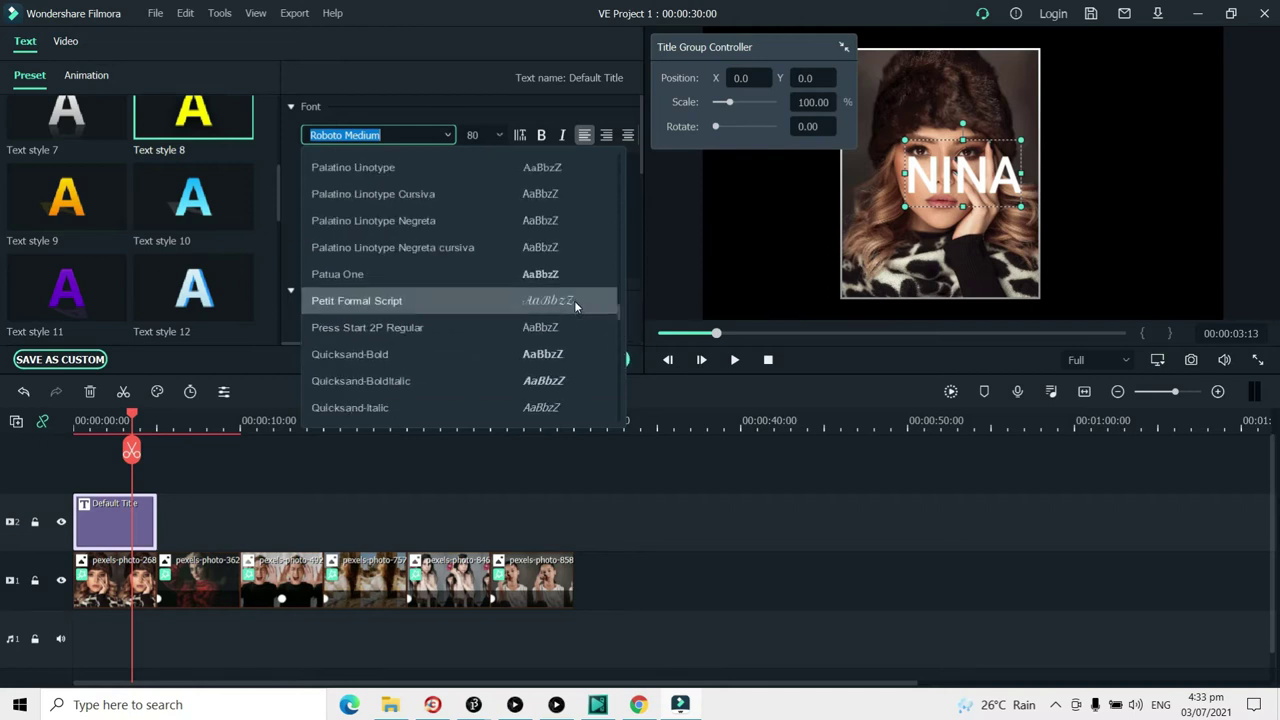
{"action": "left_click", "coordinate": [562, 176]}
{"action": "left_click", "coordinate": [562, 135]}
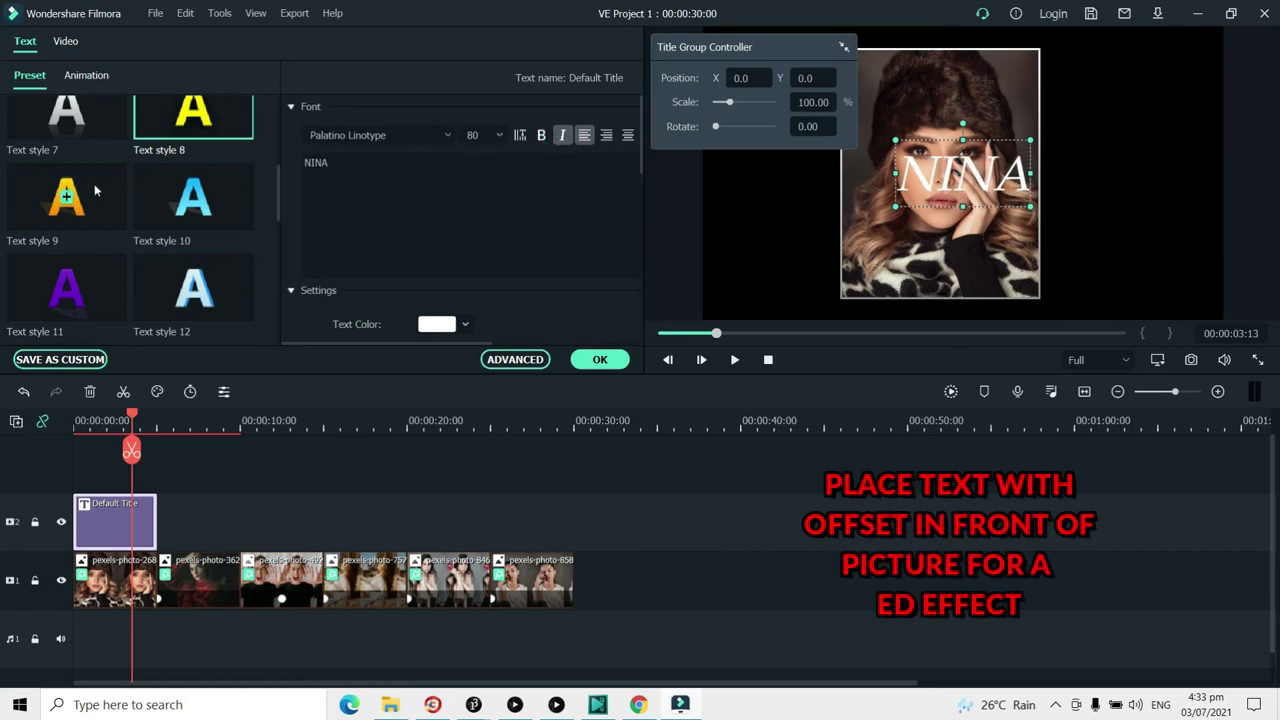
Apply Text style 8 to the first title and move it over the photo's lower-left corner, partly outside the border.
{"action": "left_click", "coordinate": [199, 115]}
{"action": "left_click_drag", "start_coordinate": [952, 200], "coordinate": [885, 272]}
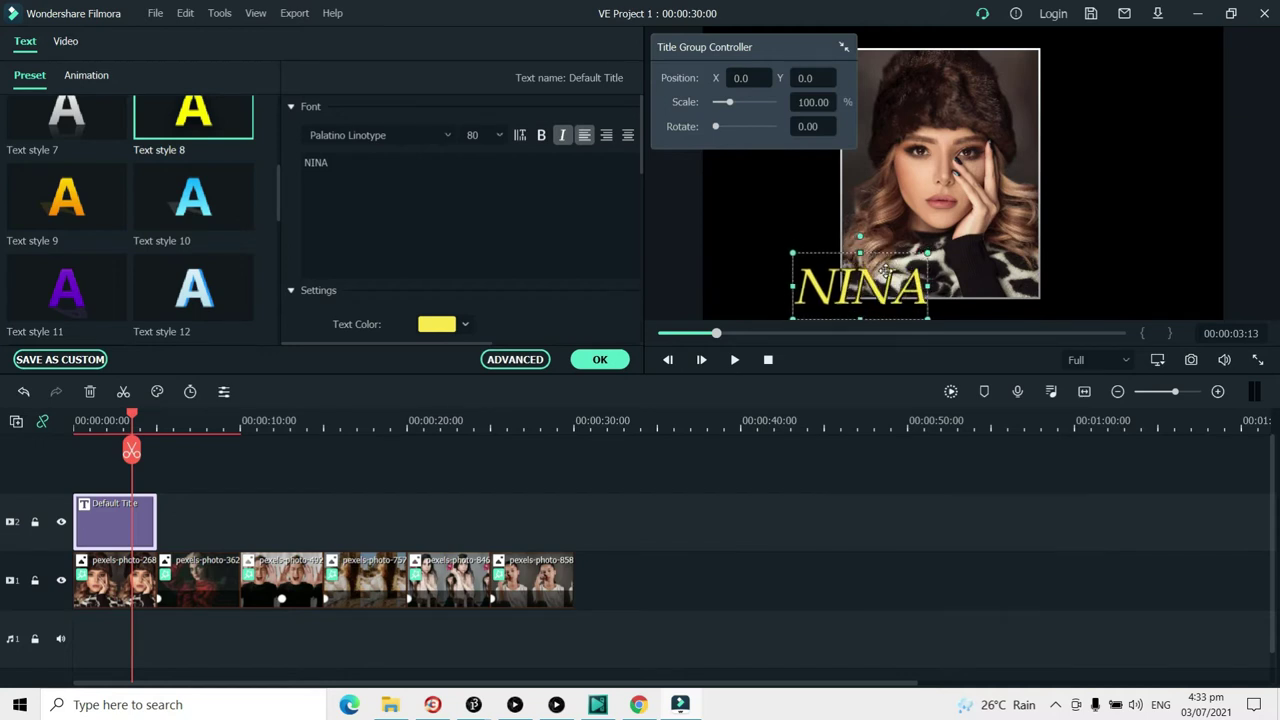
{"action": "left_click", "coordinate": [1127, 203]}
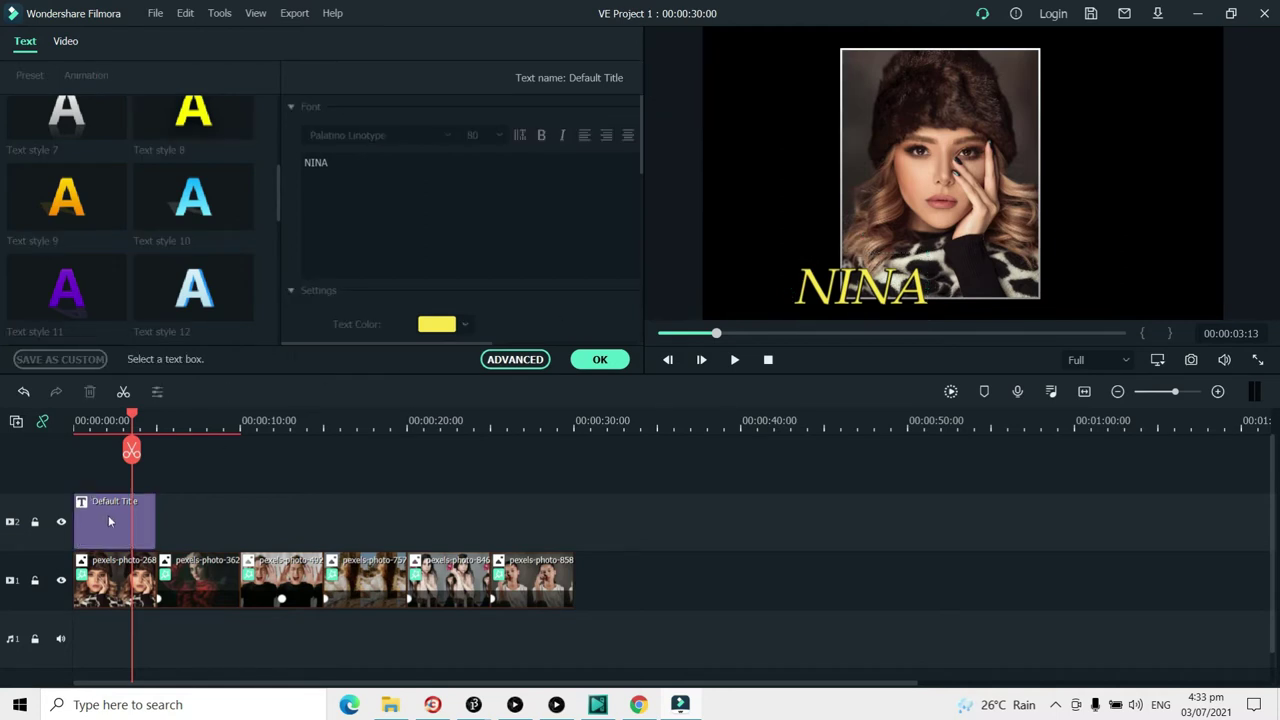
Apply the Type Writer animation to the first title and confirm its settings.
{"action": "left_click", "coordinate": [107, 519]}
{"action": "left_click", "coordinate": [86, 75]}
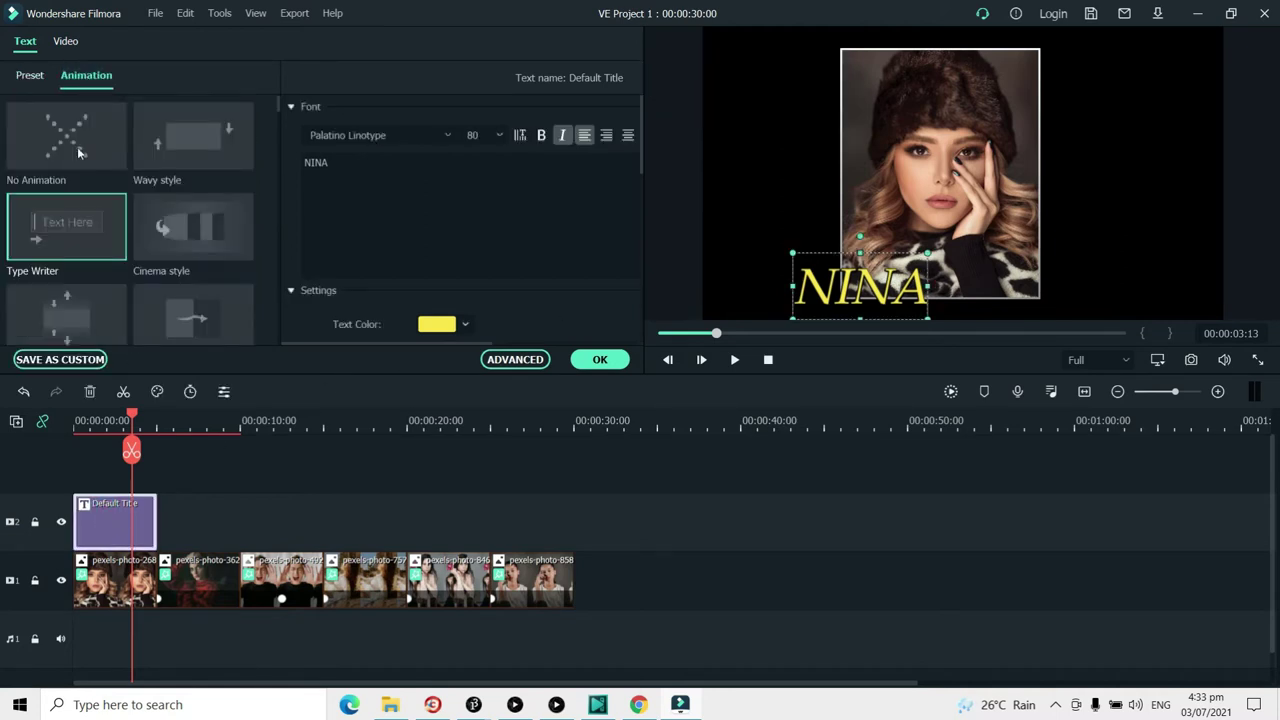
{"action": "left_click", "coordinate": [66, 226]}
{"action": "left_click", "coordinate": [599, 359]}
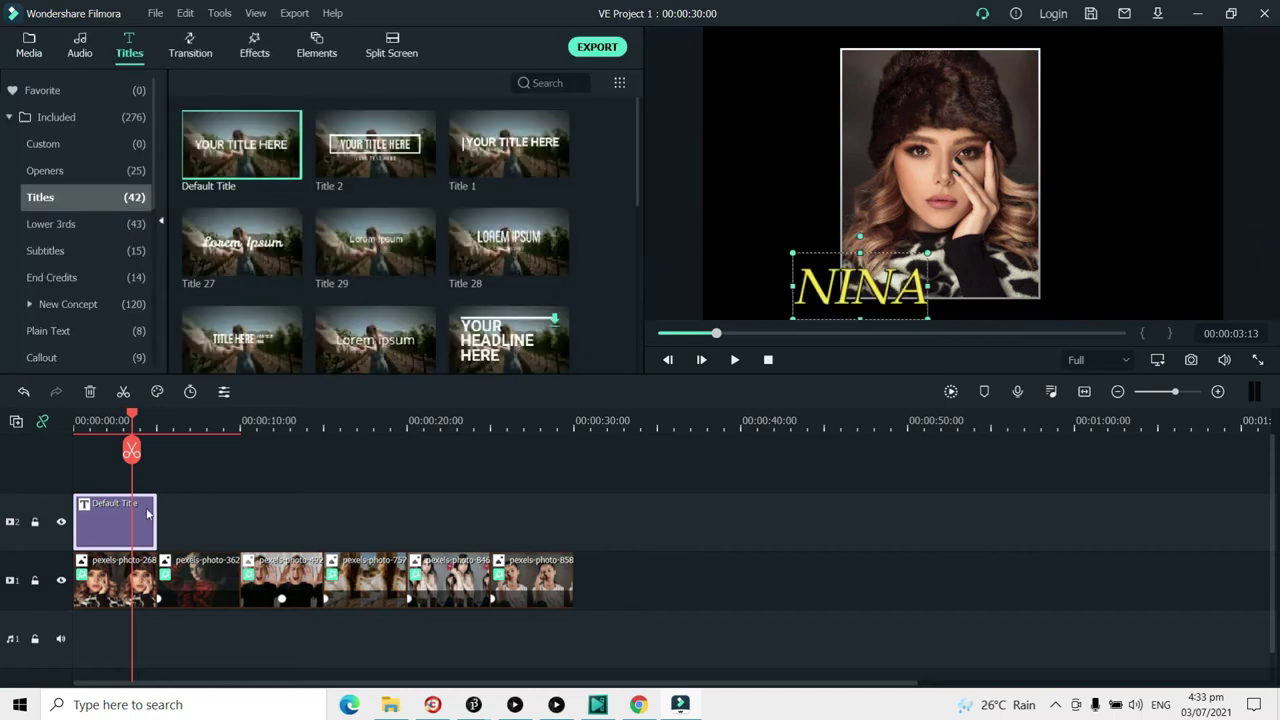
Copy the first photo's title clip and paste two copies on track 2 beyond the end of the photos.
{"action": "right_click", "coordinate": [113, 522]}
{"action": "left_click", "coordinate": [179, 211]}
{"action": "left_click", "coordinate": [666, 587]}
{"action": "right_click", "coordinate": [682, 516]}
{"action": "left_click", "coordinate": [722, 222]}
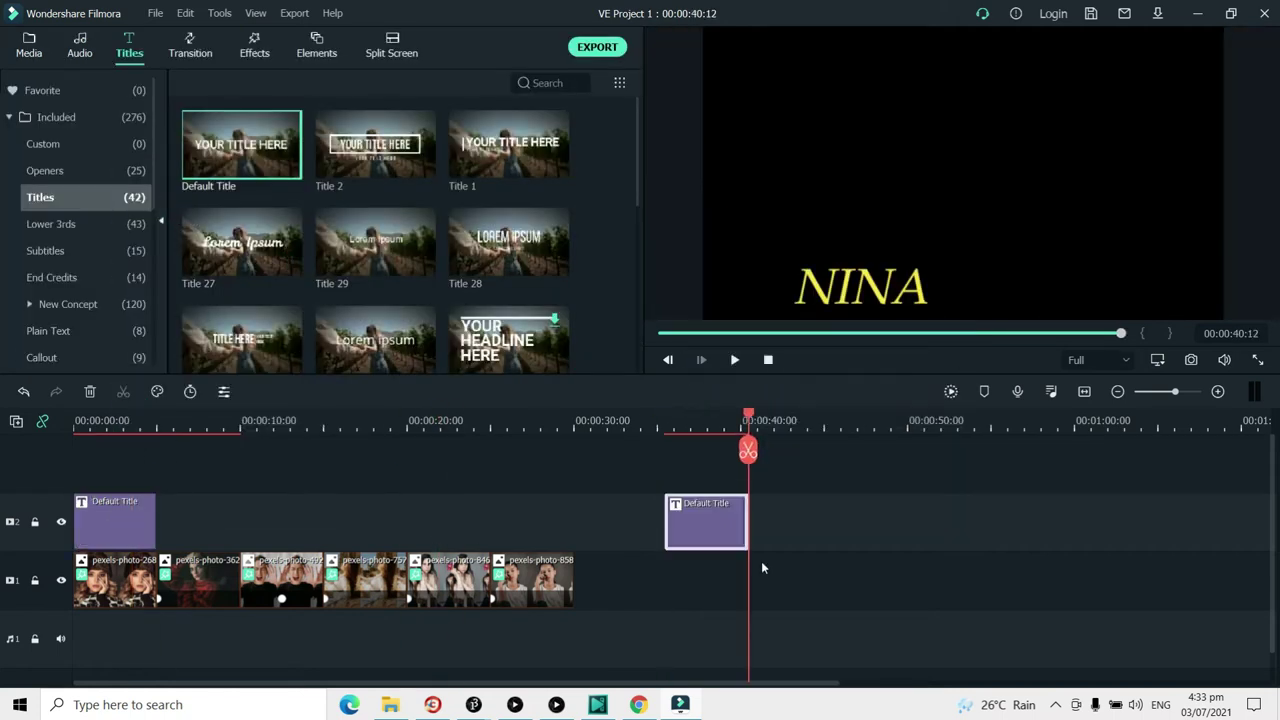
{"action": "right_click", "coordinate": [781, 522]}
{"action": "left_click", "coordinate": [859, 238]}
Paste three more title copies on track 2 and move all five copies above the second to sixth photos.
{"action": "right_click", "coordinate": [869, 531]}
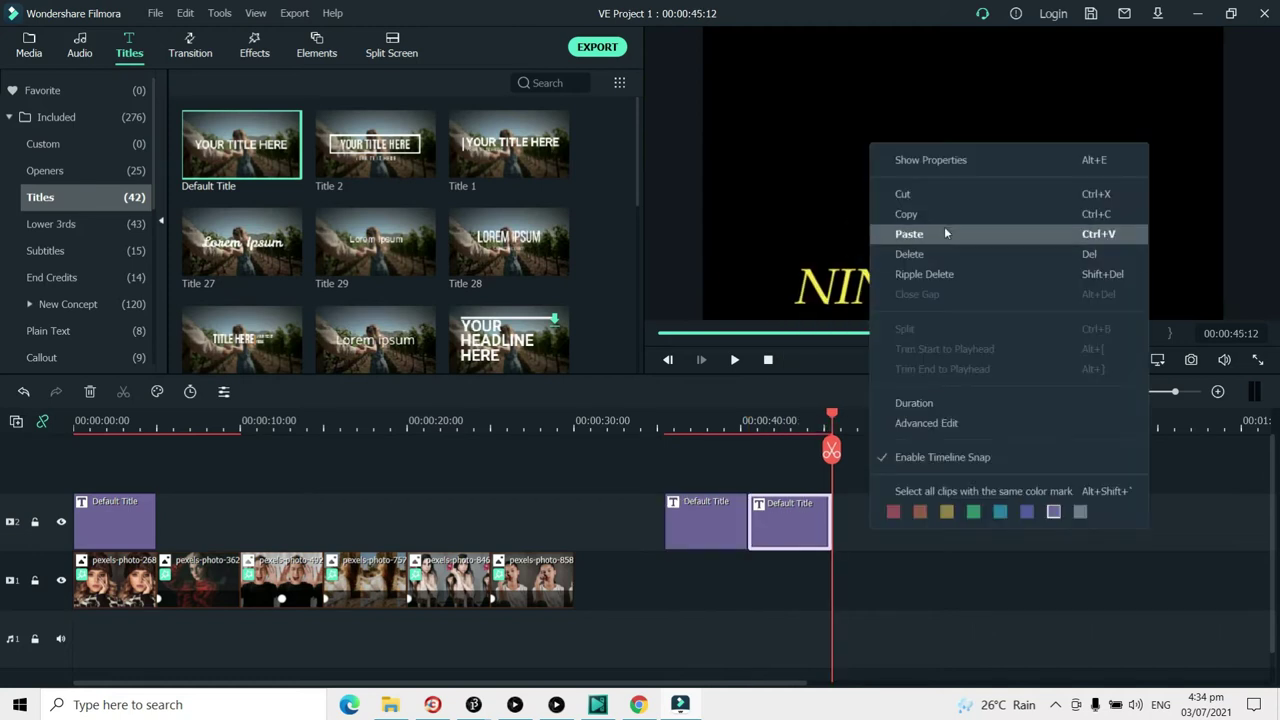
{"action": "left_click", "coordinate": [944, 228]}
{"action": "right_click", "coordinate": [948, 527]}
{"action": "left_click", "coordinate": [1014, 238]}
{"action": "right_click", "coordinate": [1061, 531]}
{"action": "left_click", "coordinate": [1102, 240]}
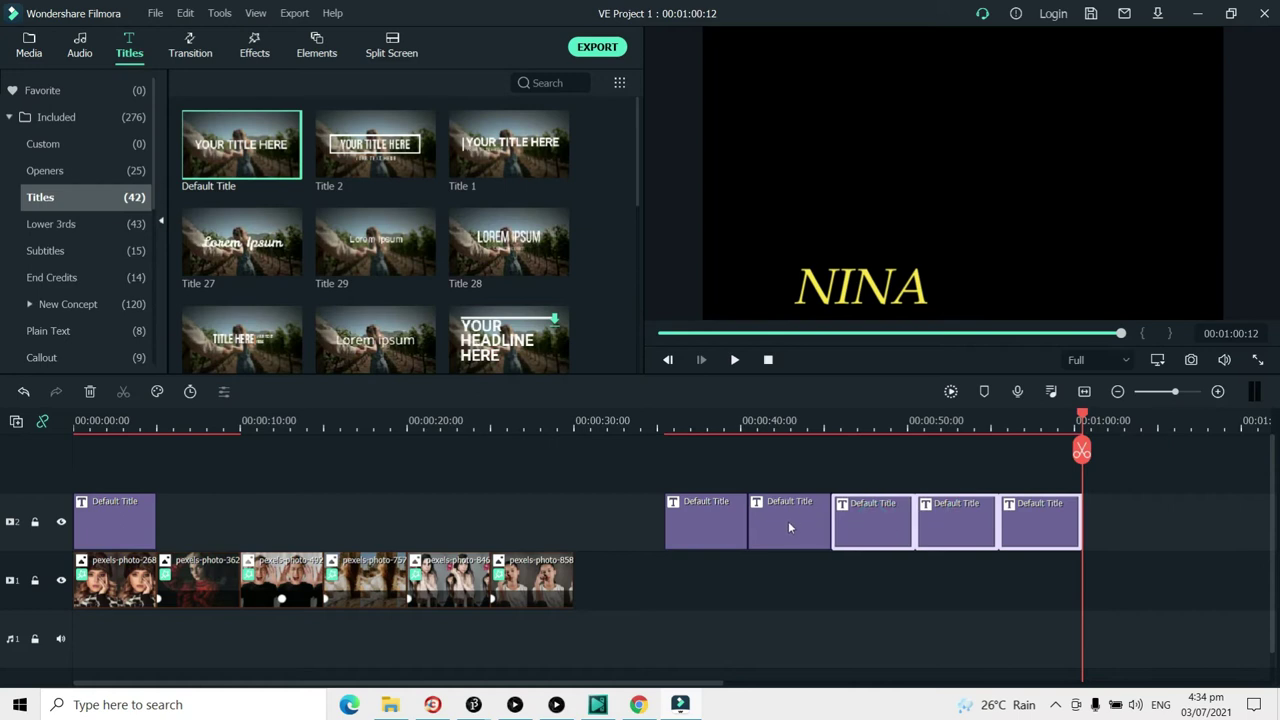
{"action": "left_click_drag", "start_coordinate": [711, 519], "coordinate": [203, 520]}
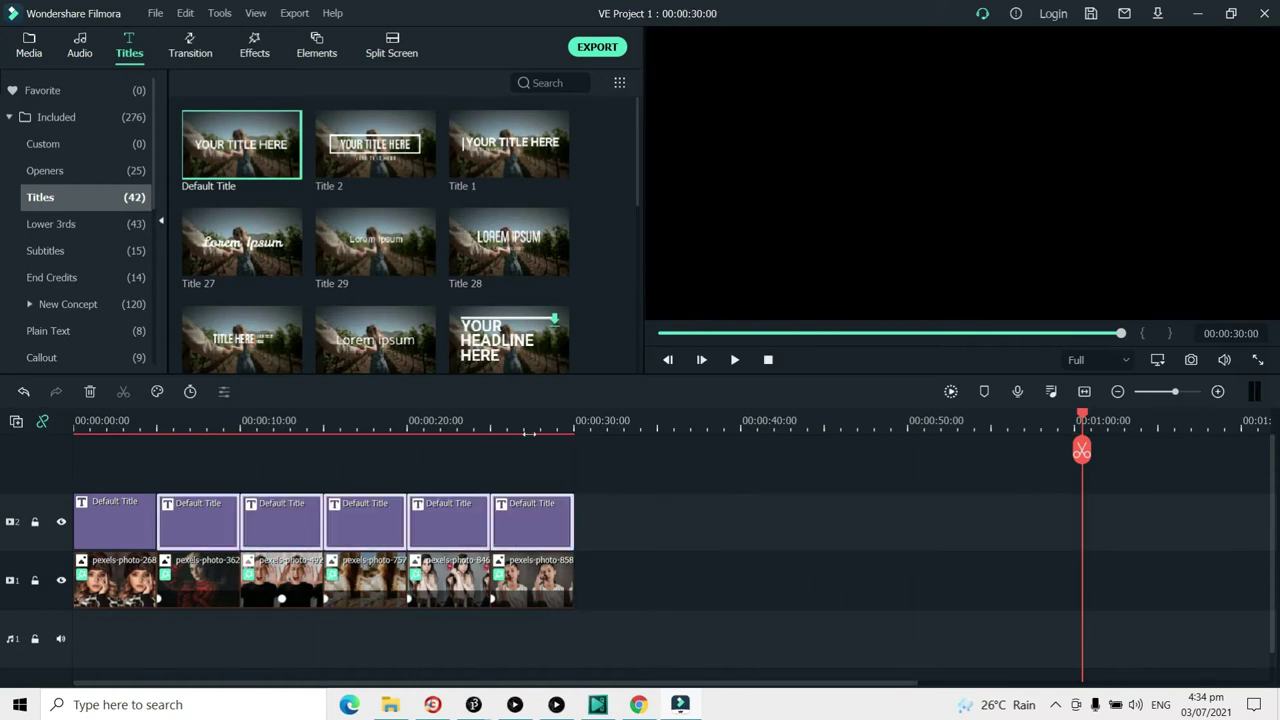
Replace the second photo's title with that model's first name and shift it slightly upward over the photo's lower-left corner.
{"action": "double_click", "coordinate": [197, 525]}
{"action": "left_click_drag", "start_coordinate": [343, 163], "coordinate": [283, 157]}
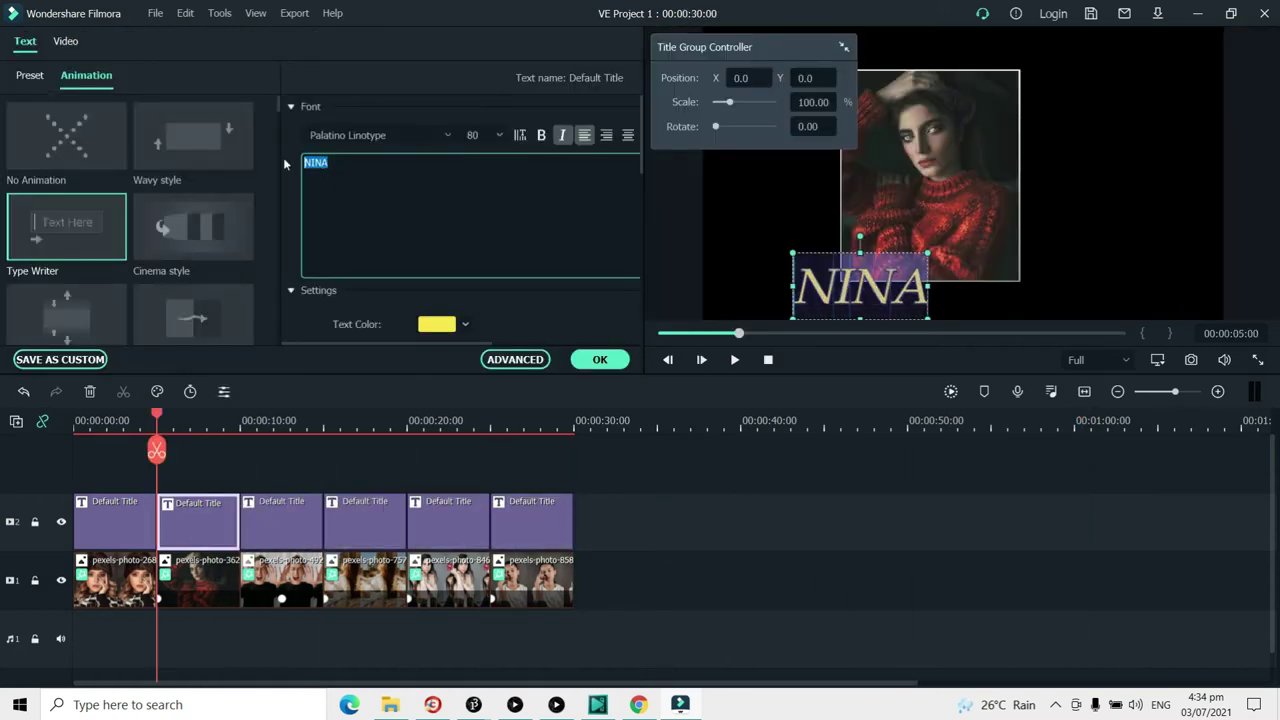
{"action": "type", "text": "MARIA"}
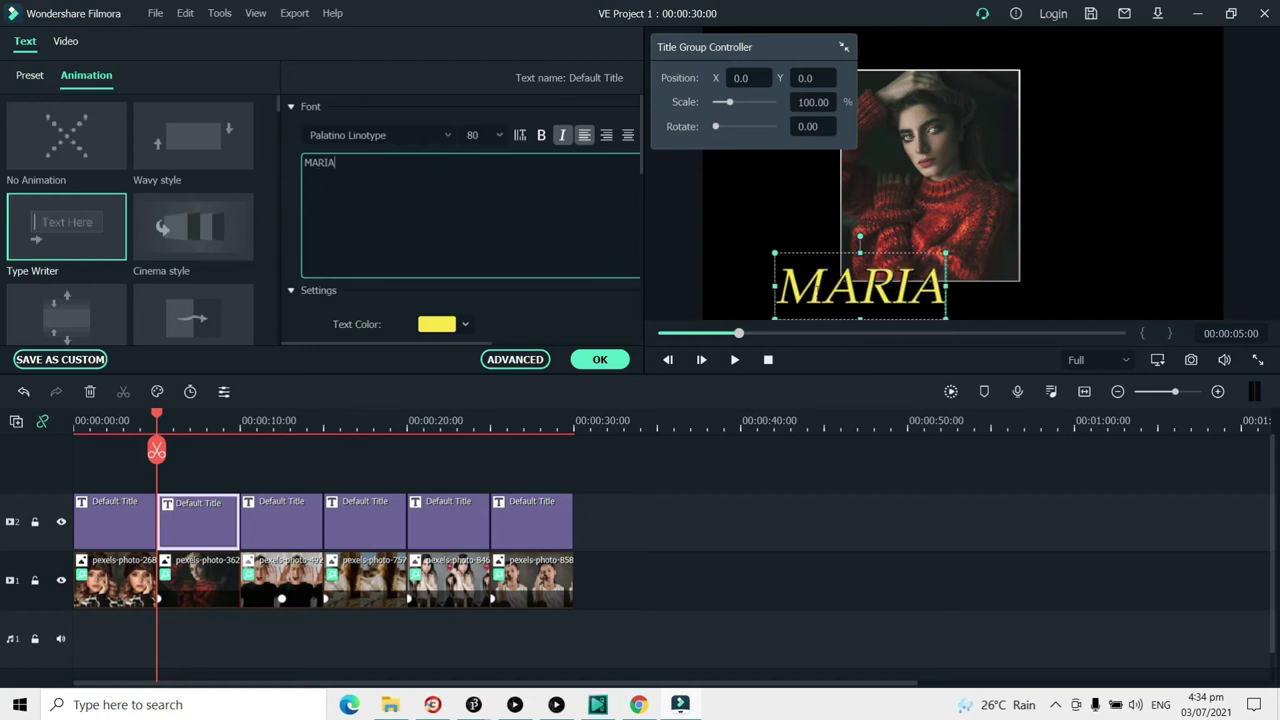
{"action": "left_click_drag", "start_coordinate": [818, 251], "coordinate": [836, 236]}
{"action": "left_click", "coordinate": [1095, 224]}
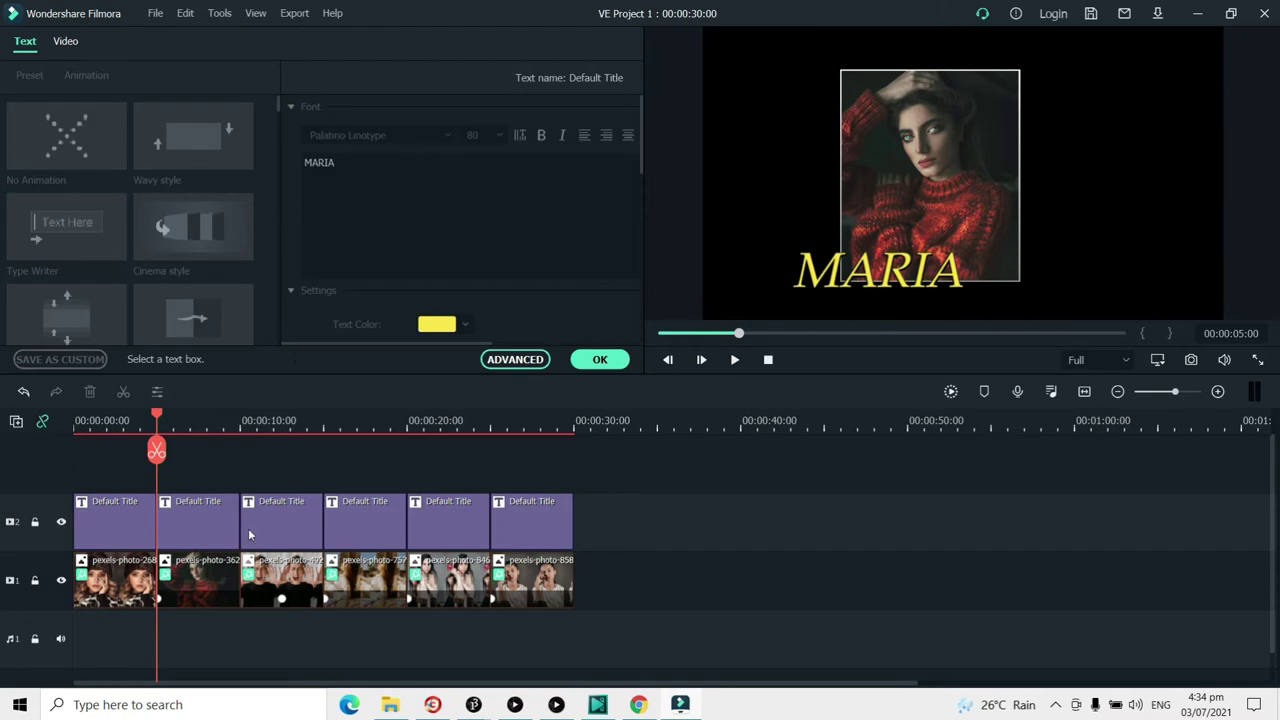
Replace the third photo's title with that model's first name and move it up over the photo's lower-left corner.
{"action": "left_click", "coordinate": [282, 525]}
{"action": "left_click_drag", "start_coordinate": [343, 161], "coordinate": [260, 157]}
{"action": "type", "text": "LEA"}
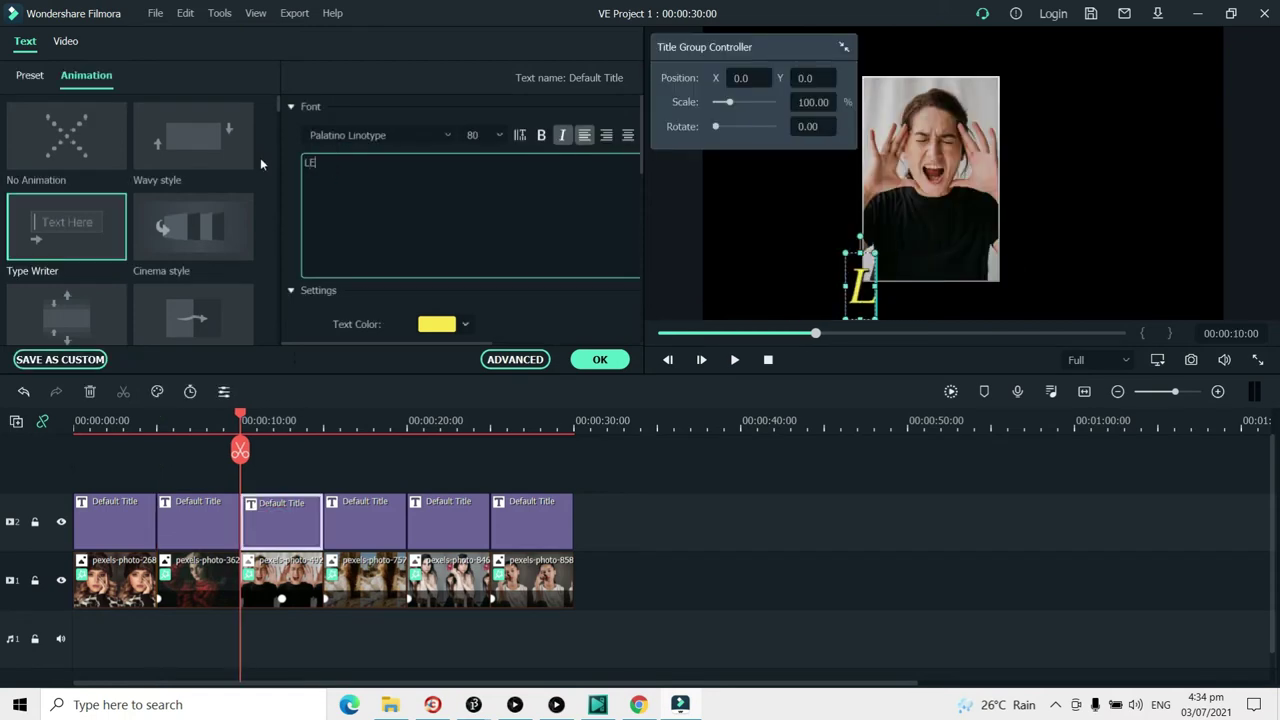
{"action": "mouse_move", "coordinate": [843, 250]}
{"action": "left_mouse_down"}
{"action": "mouse_move", "coordinate": [866, 230]}
{"action": "mouse_move", "coordinate": [865, 241]}
{"action": "left_mouse_up"}
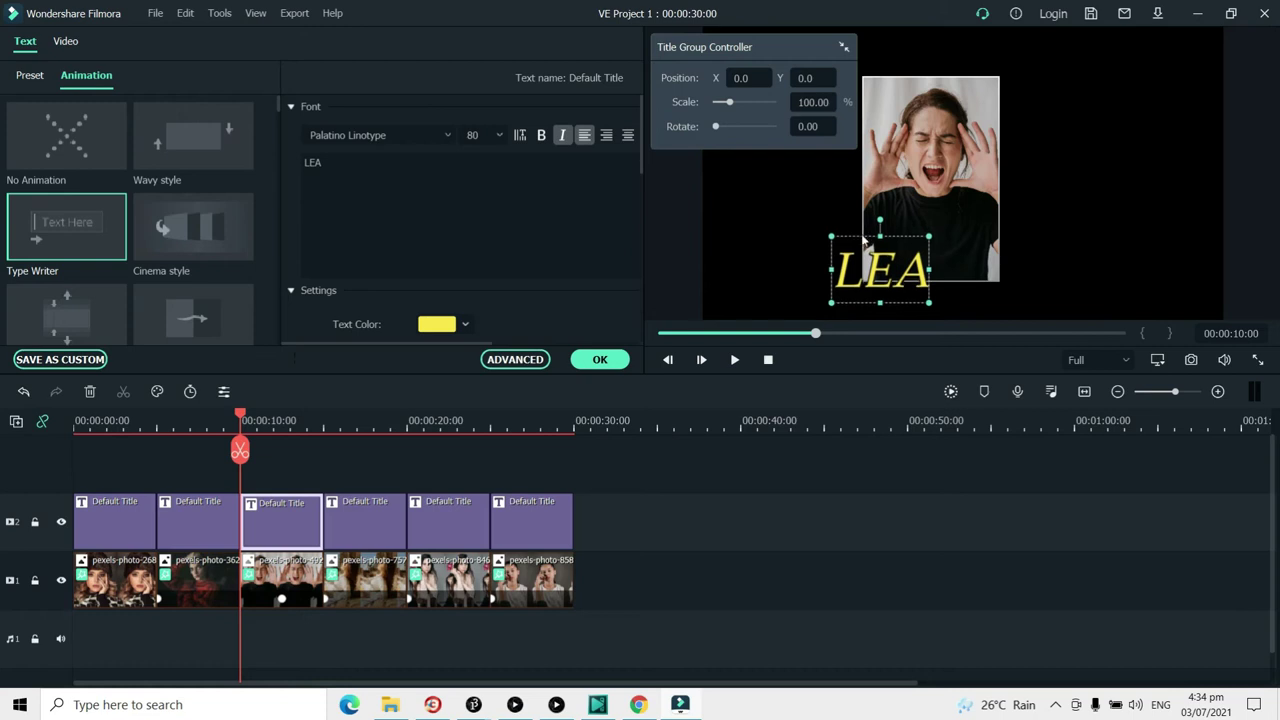
Replace the fourth photo's title with that model's first name and offset it over the photo's lower-left corner.
{"action": "left_click", "coordinate": [383, 511]}
{"action": "left_click_drag", "start_coordinate": [354, 158], "coordinate": [300, 161]}
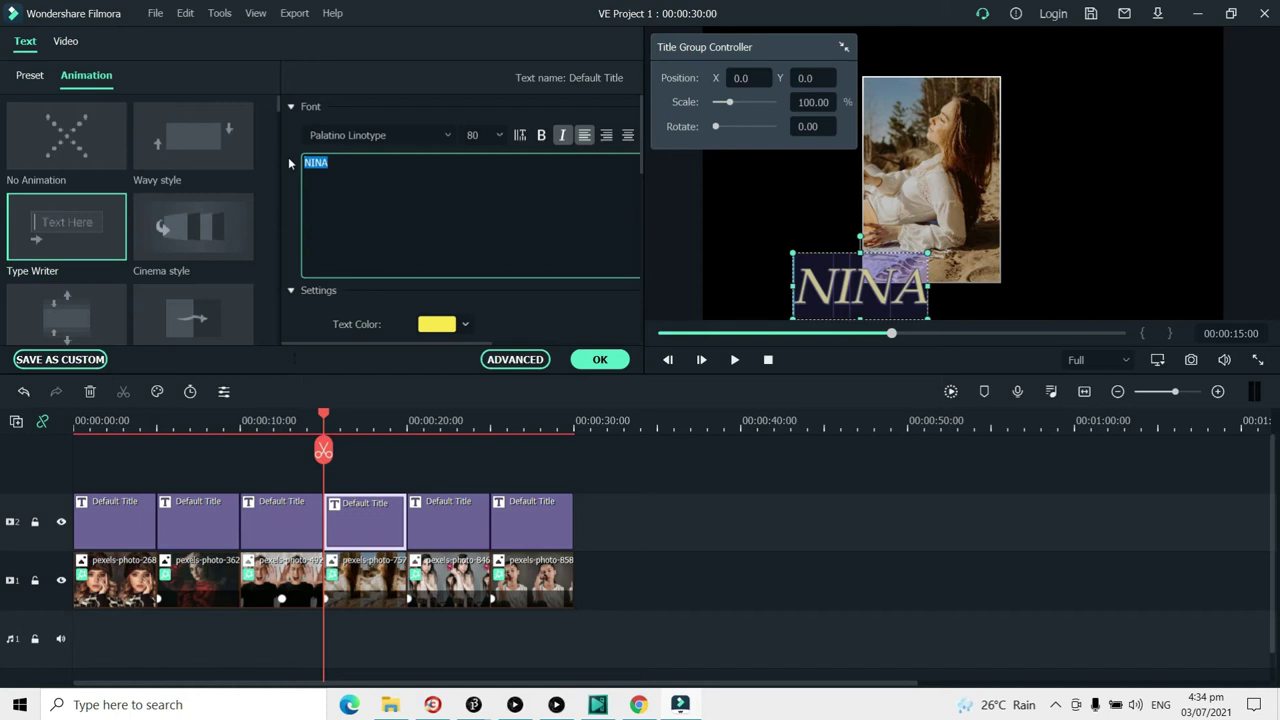
{"action": "type", "text": "JOAN"}
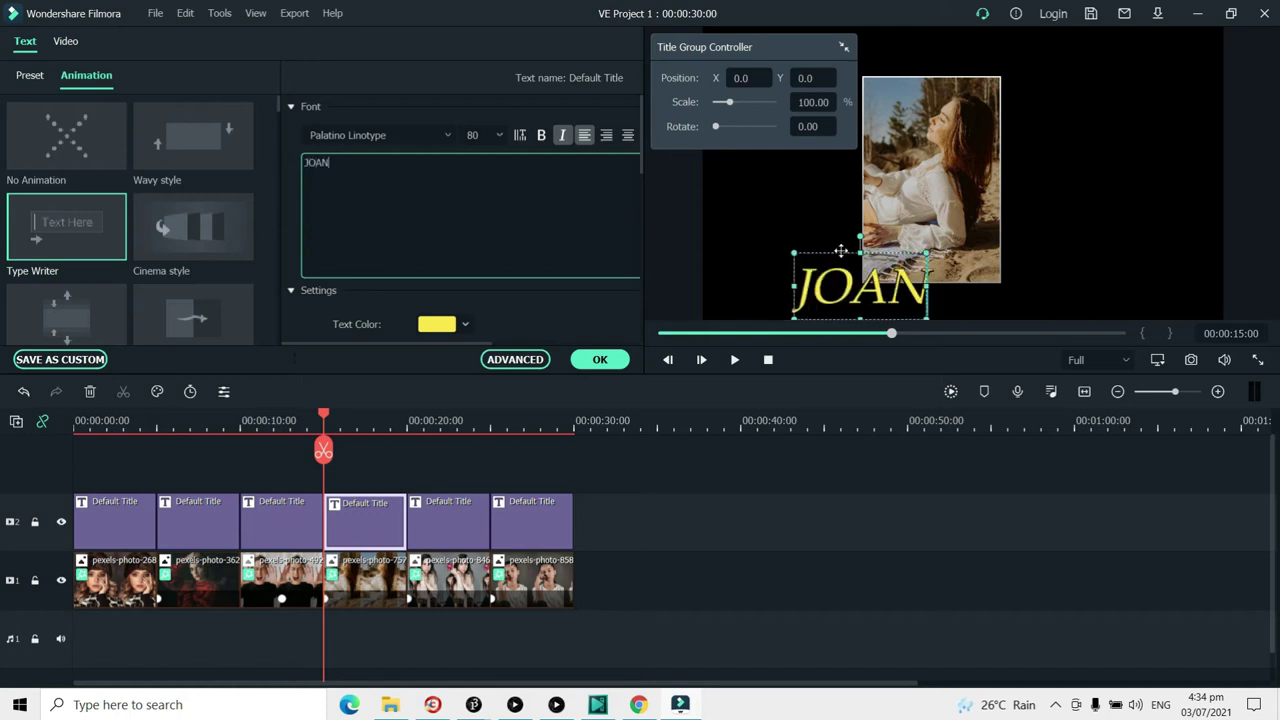
{"action": "left_click_drag", "start_coordinate": [840, 253], "coordinate": [873, 235]}
Replace the fifth photo's title with that model's first name and offset it across the photo's lower-left edge.
{"action": "left_click", "coordinate": [441, 534]}
{"action": "left_click_drag", "start_coordinate": [351, 163], "coordinate": [304, 163]}
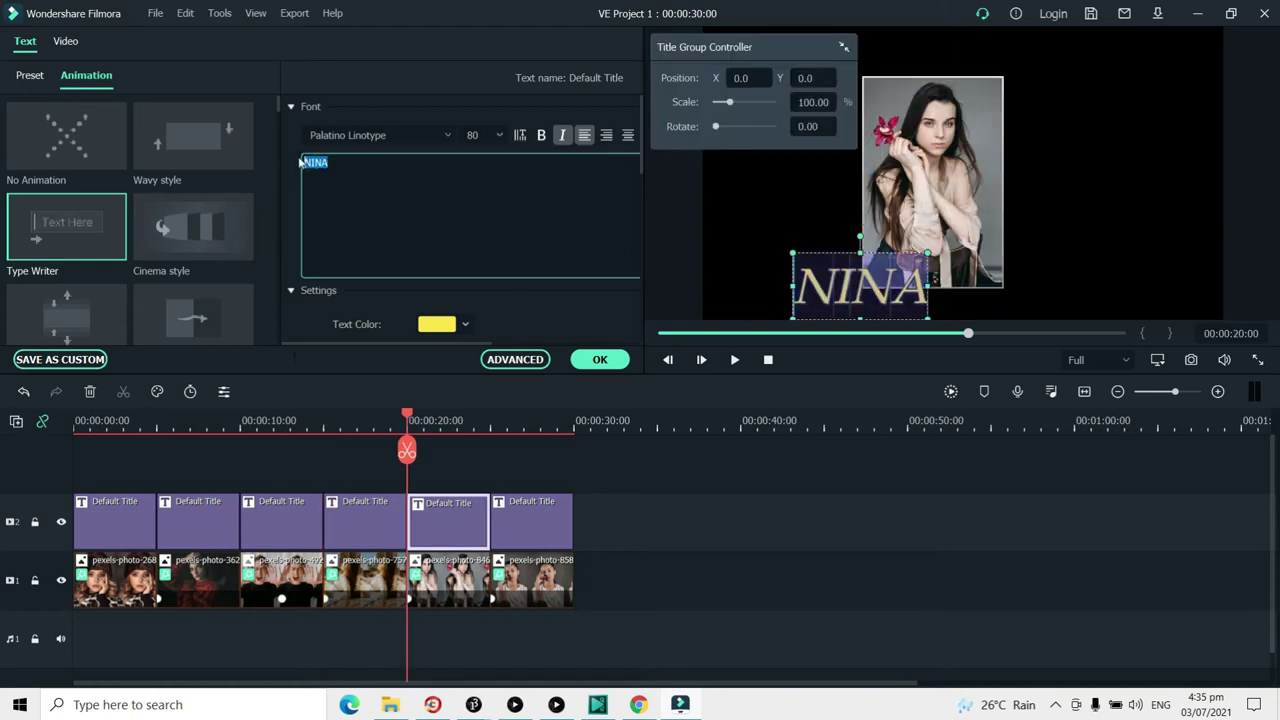
{"action": "type", "text": "MYLA"}
{"action": "left_click_drag", "start_coordinate": [843, 253], "coordinate": [878, 240]}
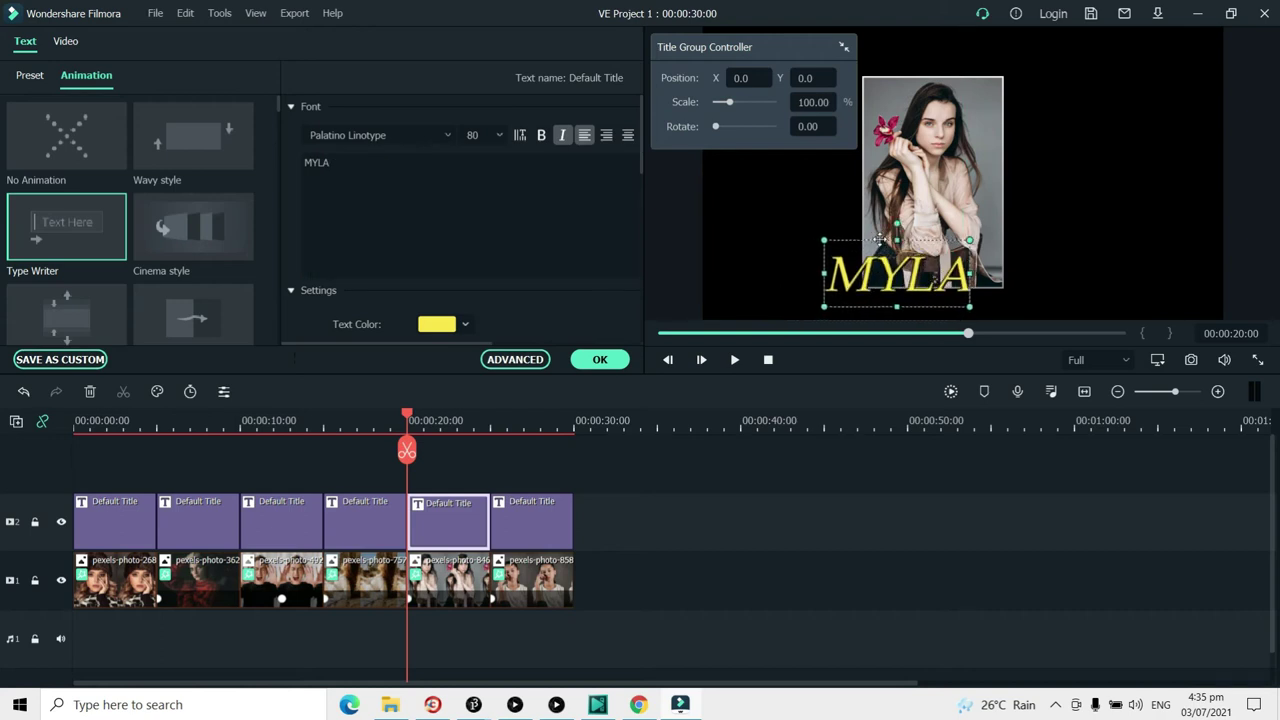
Replace the sixth photo's title with that model's first name, offset it over the lower-left corner, and finish title editing.
{"action": "left_click", "coordinate": [523, 531]}
{"action": "left_click", "coordinate": [315, 162]}
{"action": "key", "text": "ctrl+a"}
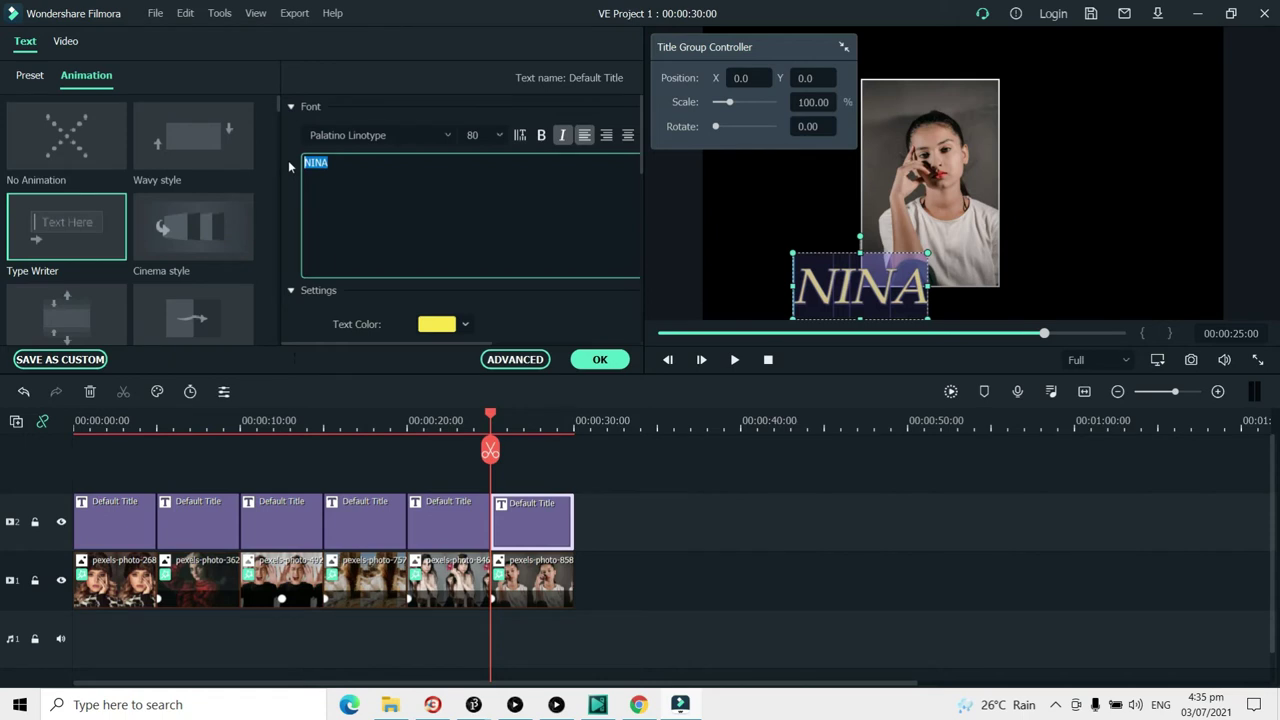
{"action": "type", "text": "LEAN"}
{"action": "left_click_drag", "start_coordinate": [821, 251], "coordinate": [848, 241]}
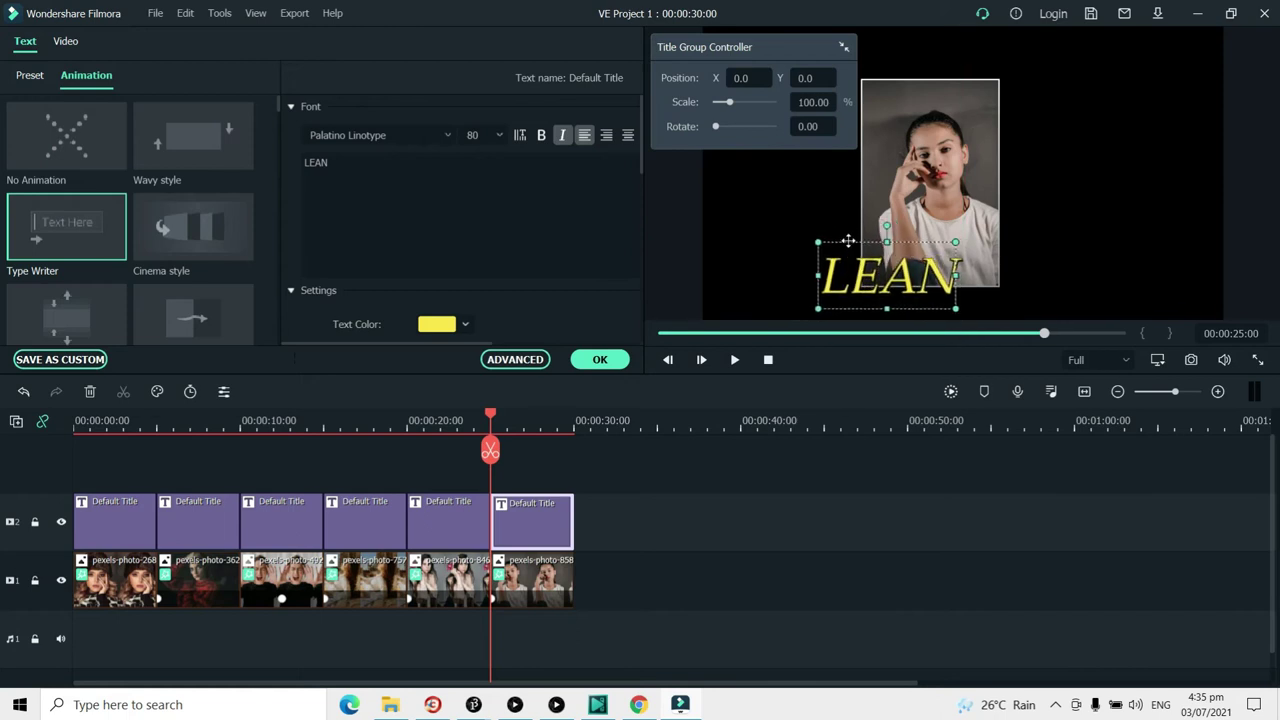
{"action": "left_click", "coordinate": [1106, 210]}
{"action": "left_click_drag", "start_coordinate": [491, 413], "coordinate": [600, 452]}
{"action": "left_click", "coordinate": [600, 359]}
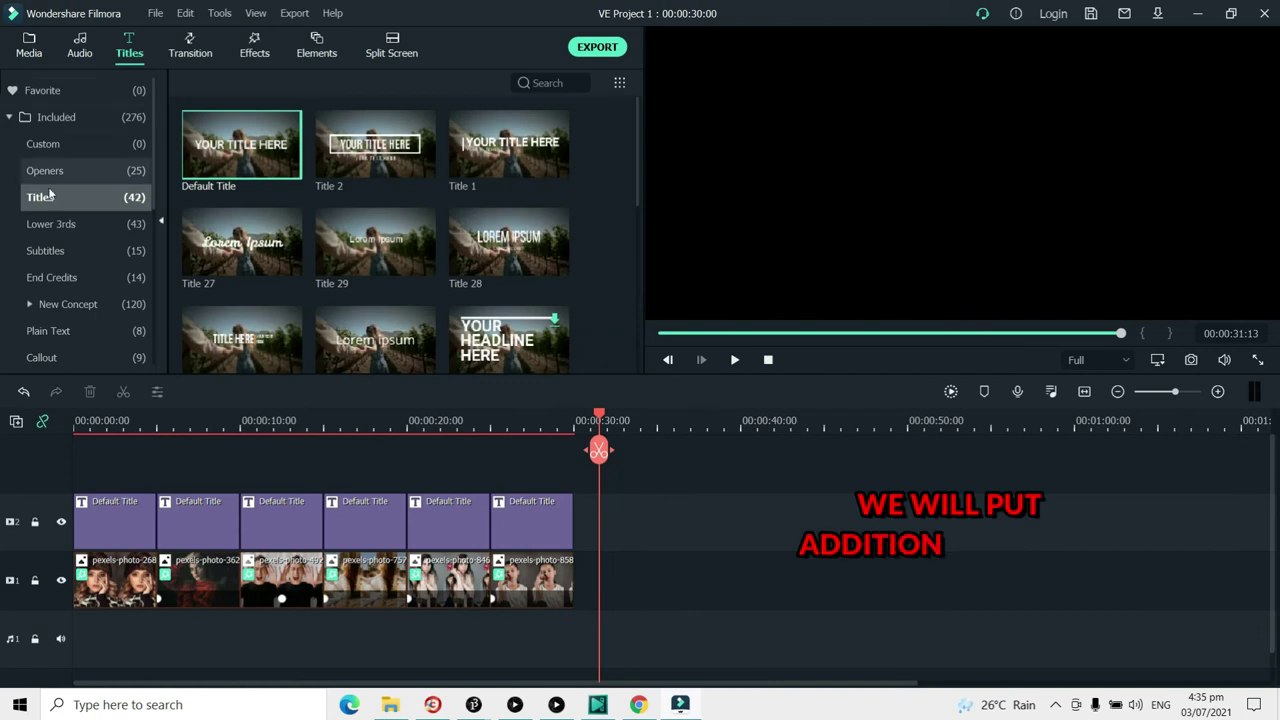
Try the Light Leak 4 overlay on track 3 across all six photos, preview it, and delete it.
{"action": "left_click", "coordinate": [254, 45]}
{"action": "left_click", "coordinate": [53, 169]}
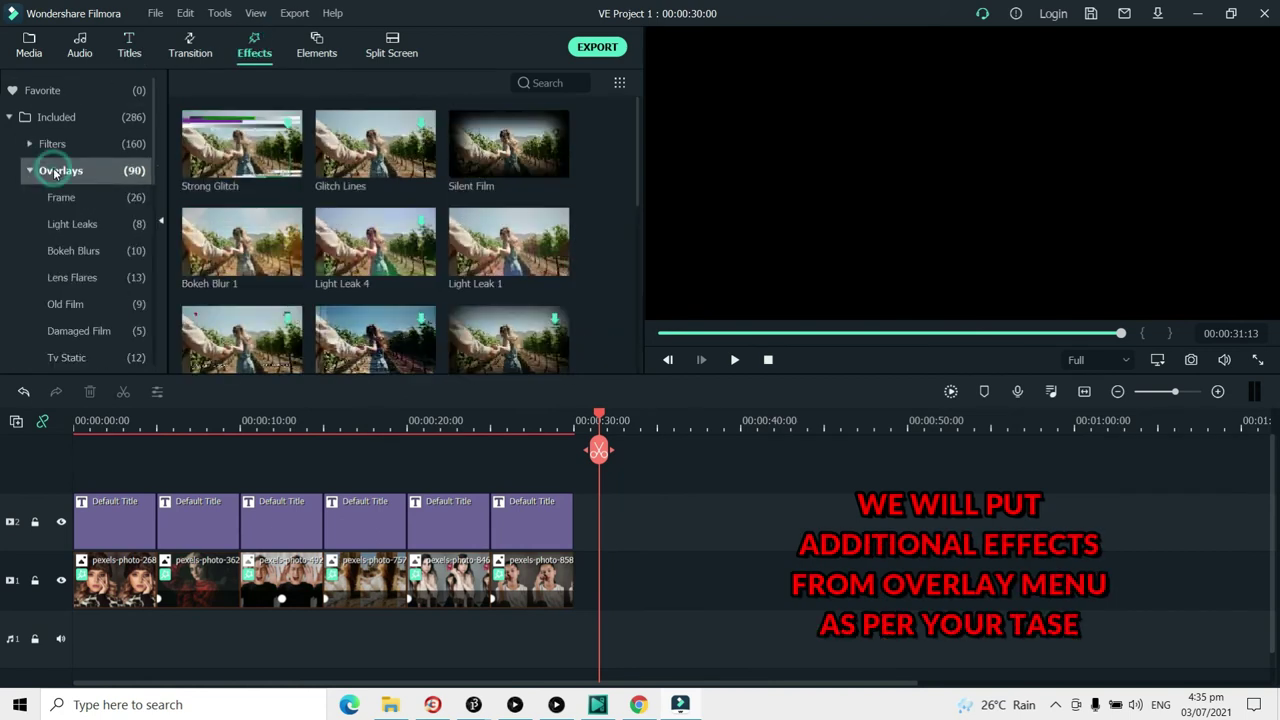
{"action": "left_click", "coordinate": [66, 227]}
{"action": "left_click_drag", "start_coordinate": [241, 143], "coordinate": [136, 463]}
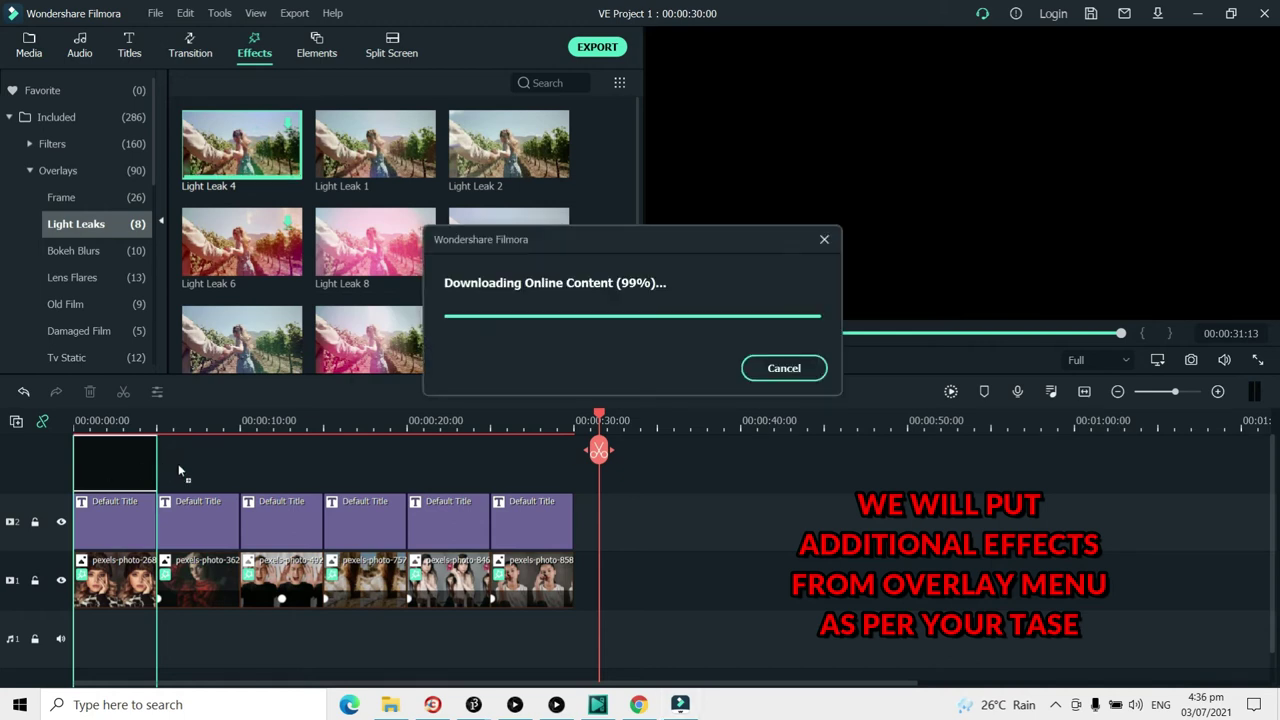
{"action": "left_click_drag", "start_coordinate": [156, 520], "coordinate": [574, 563]}
{"action": "left_click_drag", "start_coordinate": [601, 420], "coordinate": [307, 499]}
{"action": "left_click_drag", "start_coordinate": [137, 513], "coordinate": [342, 530]}
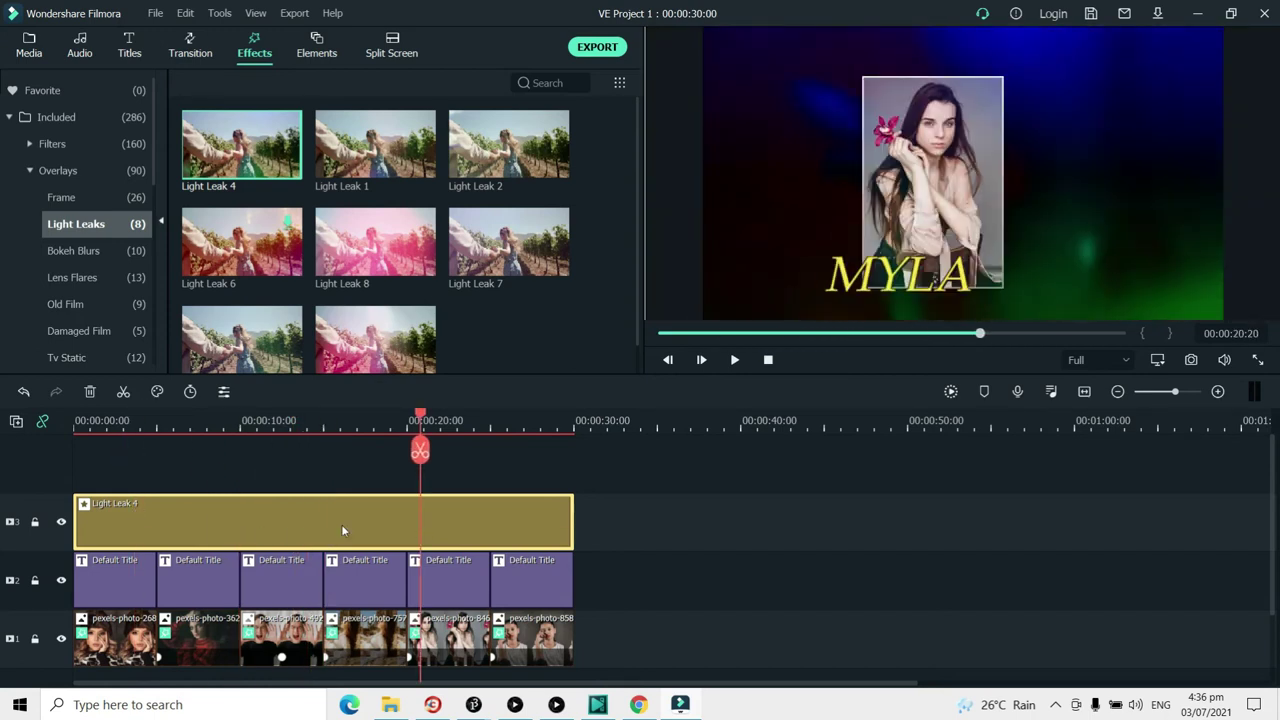
{"action": "left_click", "coordinate": [90, 391]}
Add the Light Leak 2 overlay on track 3 across all six photos and set its Alpha to 10.
{"action": "left_click", "coordinate": [508, 144]}
{"action": "left_click_drag", "start_coordinate": [508, 144], "coordinate": [573, 522]}
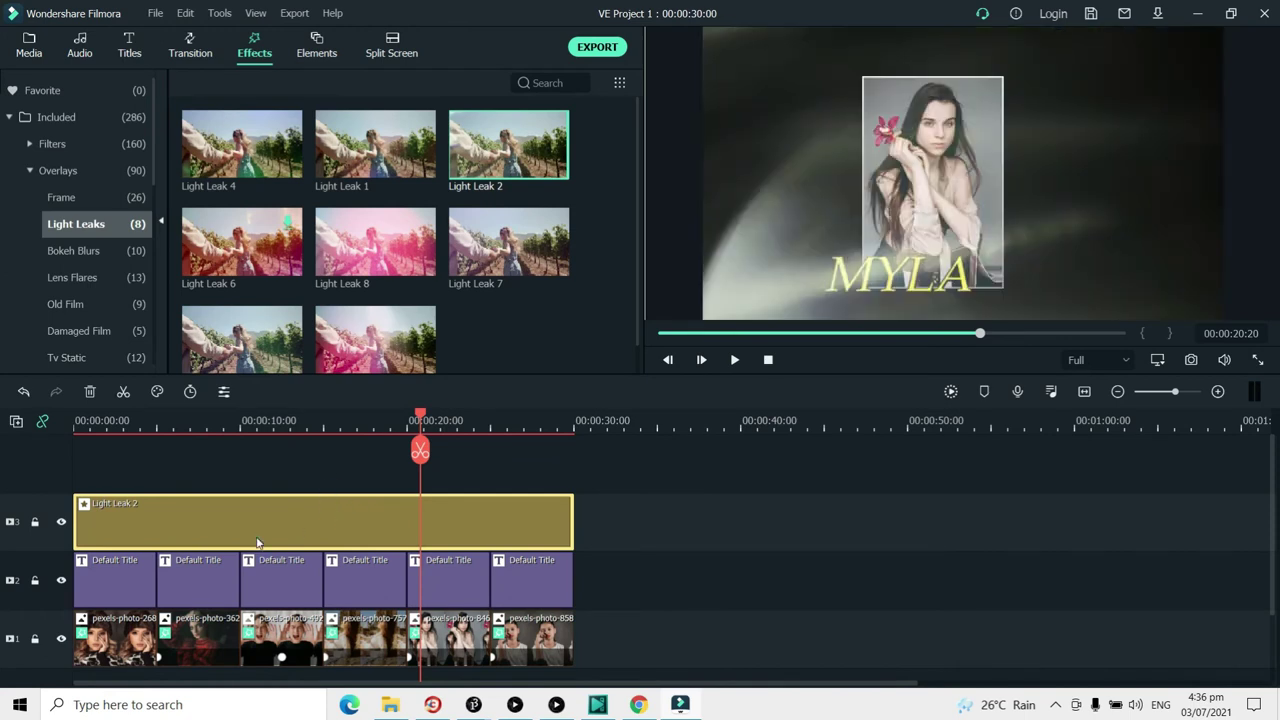
{"action": "double_click", "coordinate": [257, 543]}
{"action": "left_click_drag", "start_coordinate": [457, 123], "coordinate": [223, 175]}
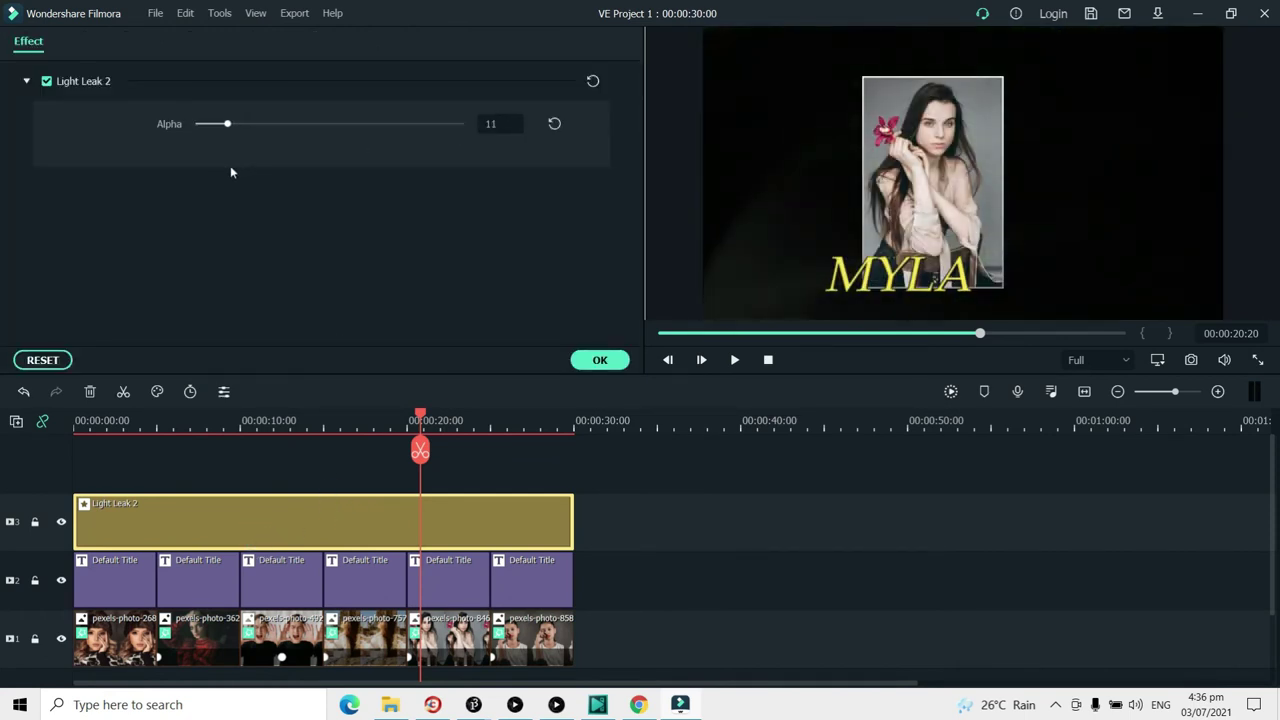
{"action": "left_click_drag", "start_coordinate": [447, 450], "coordinate": [410, 500]}
{"action": "left_click", "coordinate": [497, 123]}
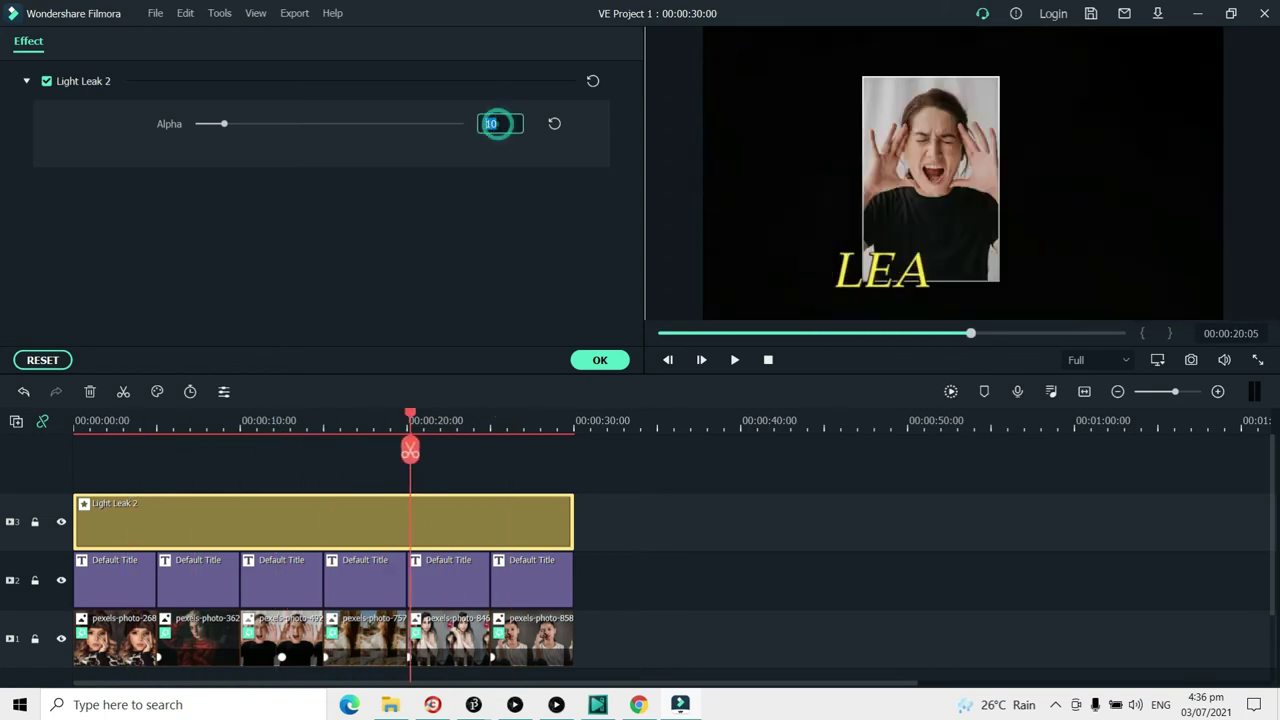
{"action": "left_click", "coordinate": [601, 360]}
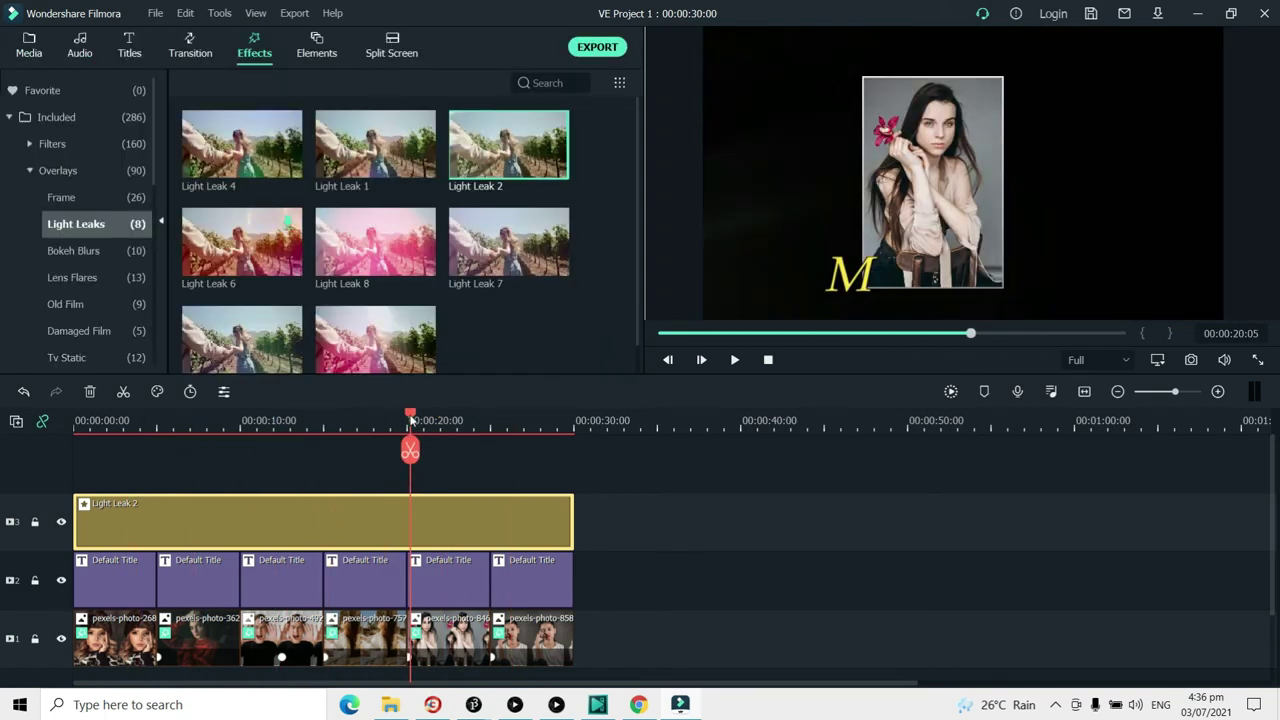
Add Swap transitions at the start of the first photo and title, and where each meets the second clip on its track.
{"action": "left_click_drag", "start_coordinate": [410, 420], "coordinate": [601, 420]}
{"action": "left_click", "coordinate": [186, 44]}
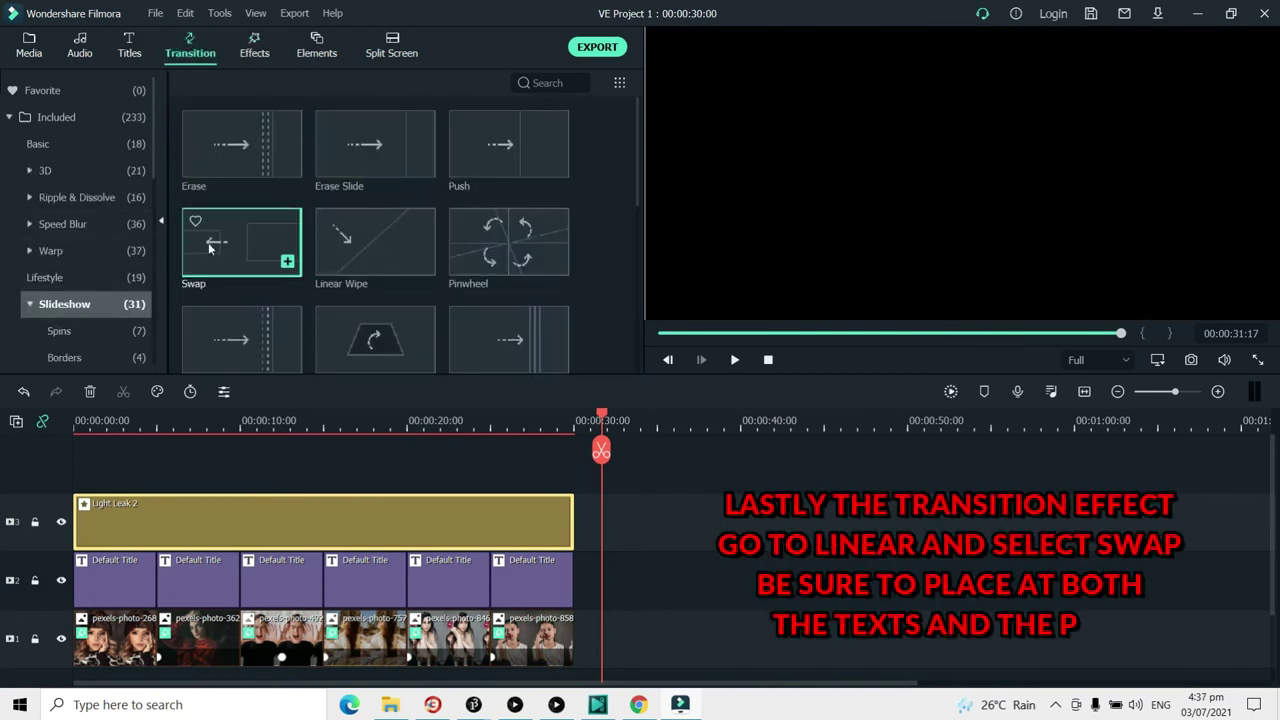
{"action": "left_click_drag", "start_coordinate": [212, 248], "coordinate": [78, 641]}
{"action": "left_click_drag", "start_coordinate": [240, 236], "coordinate": [85, 580]}
{"action": "left_click_drag", "start_coordinate": [238, 242], "coordinate": [157, 657]}
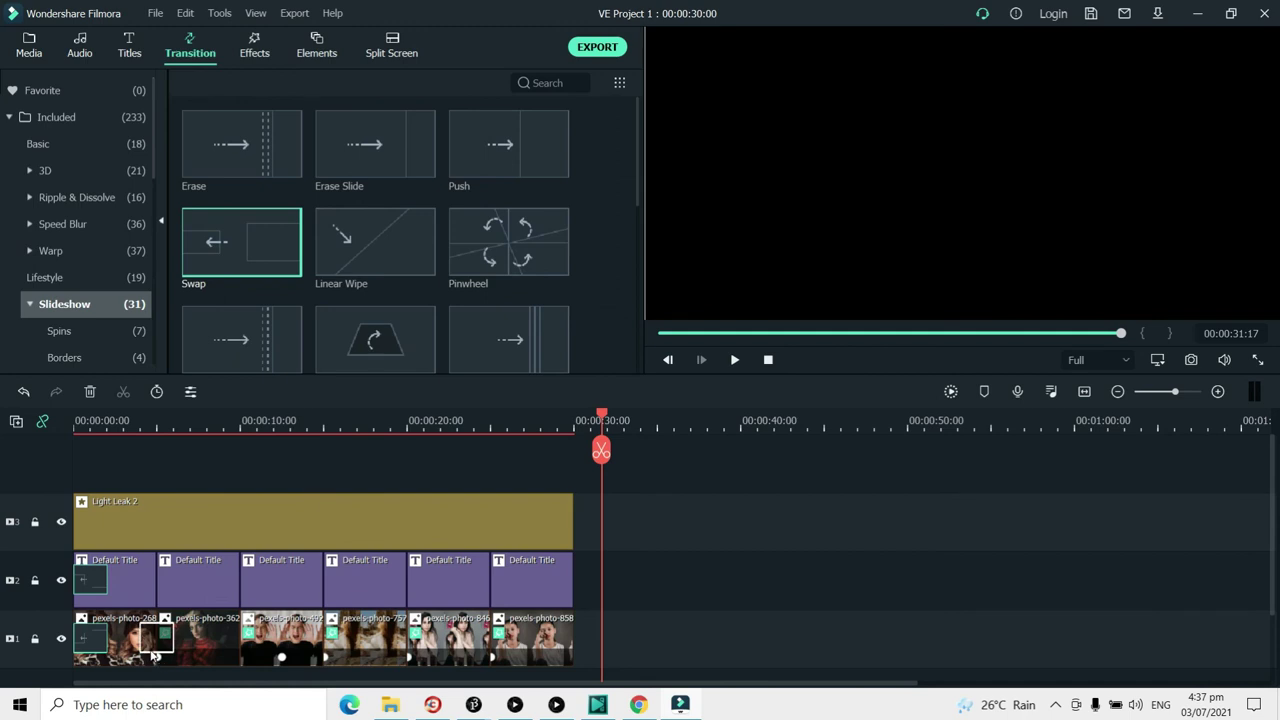
{"action": "left_click_drag", "start_coordinate": [251, 240], "coordinate": [127, 563]}
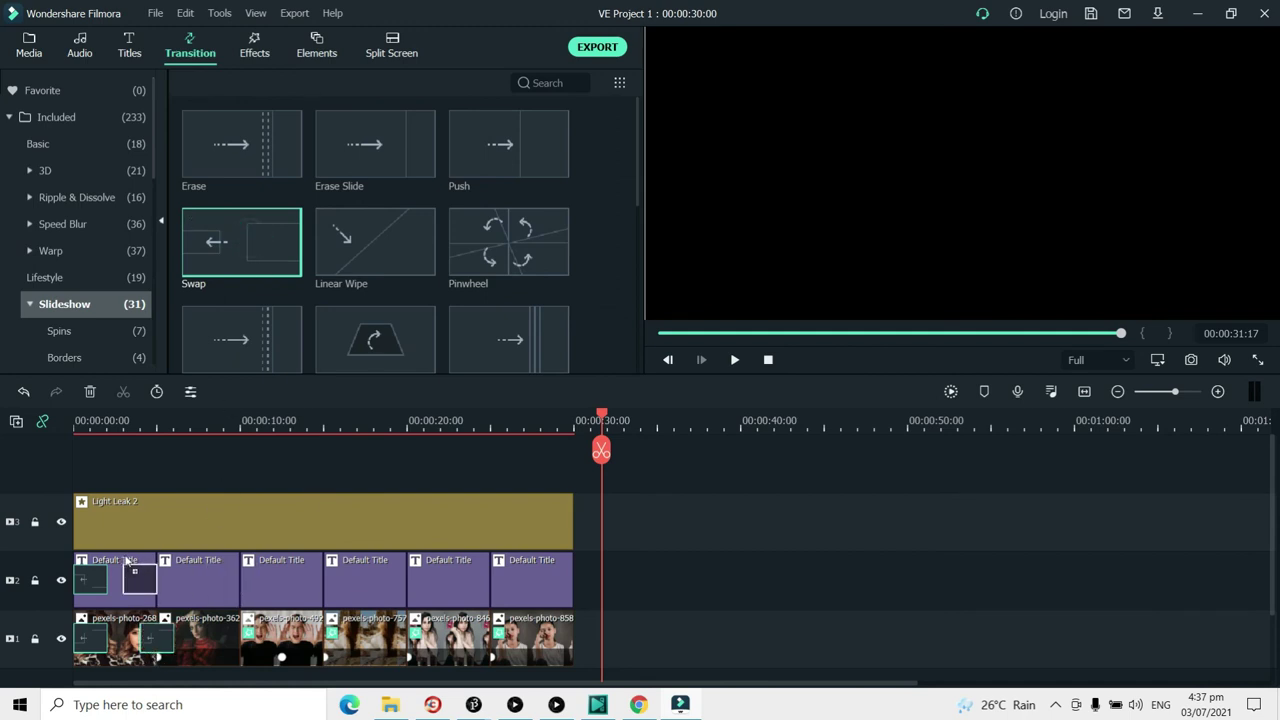
Add Swap transitions at all remaining joins between photos and between titles, and at the end of the last photo and title.
{"action": "left_click_drag", "start_coordinate": [236, 485], "coordinate": [240, 637]}
{"action": "left_click_drag", "start_coordinate": [230, 248], "coordinate": [405, 650]}
{"action": "left_click_drag", "start_coordinate": [251, 254], "coordinate": [540, 645]}
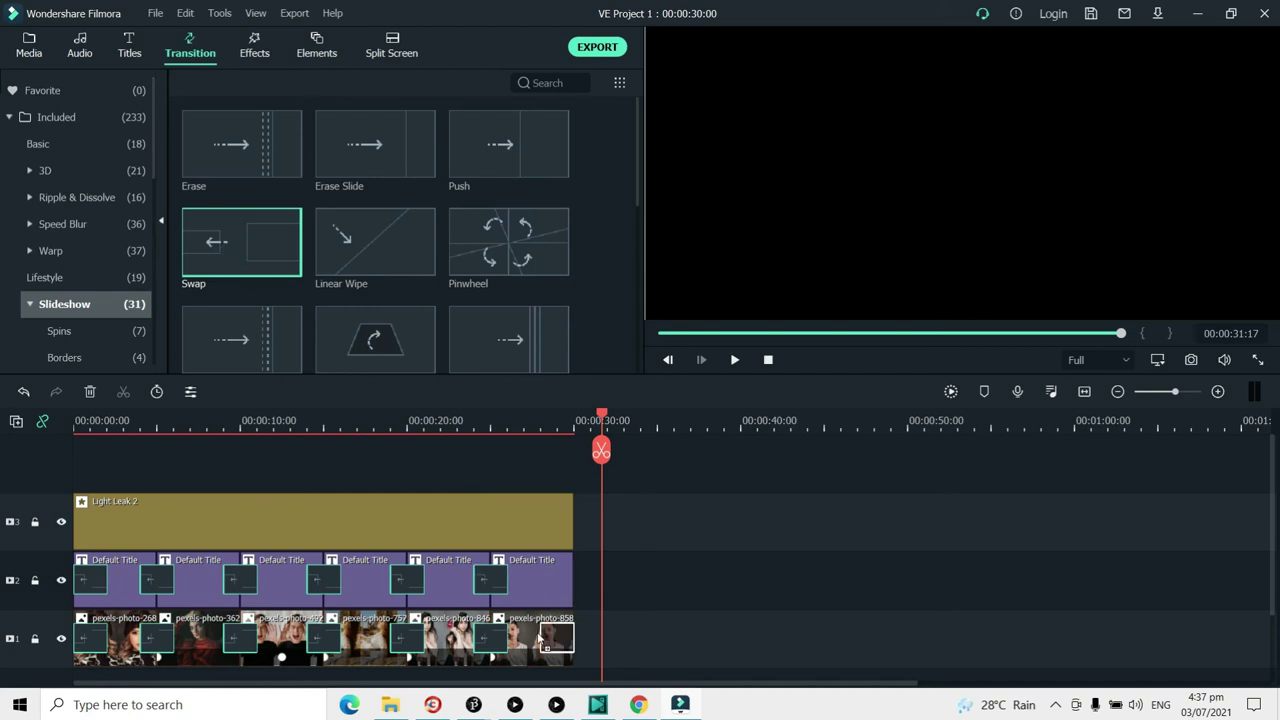
{"action": "left_click_drag", "start_coordinate": [401, 460], "coordinate": [556, 580]}
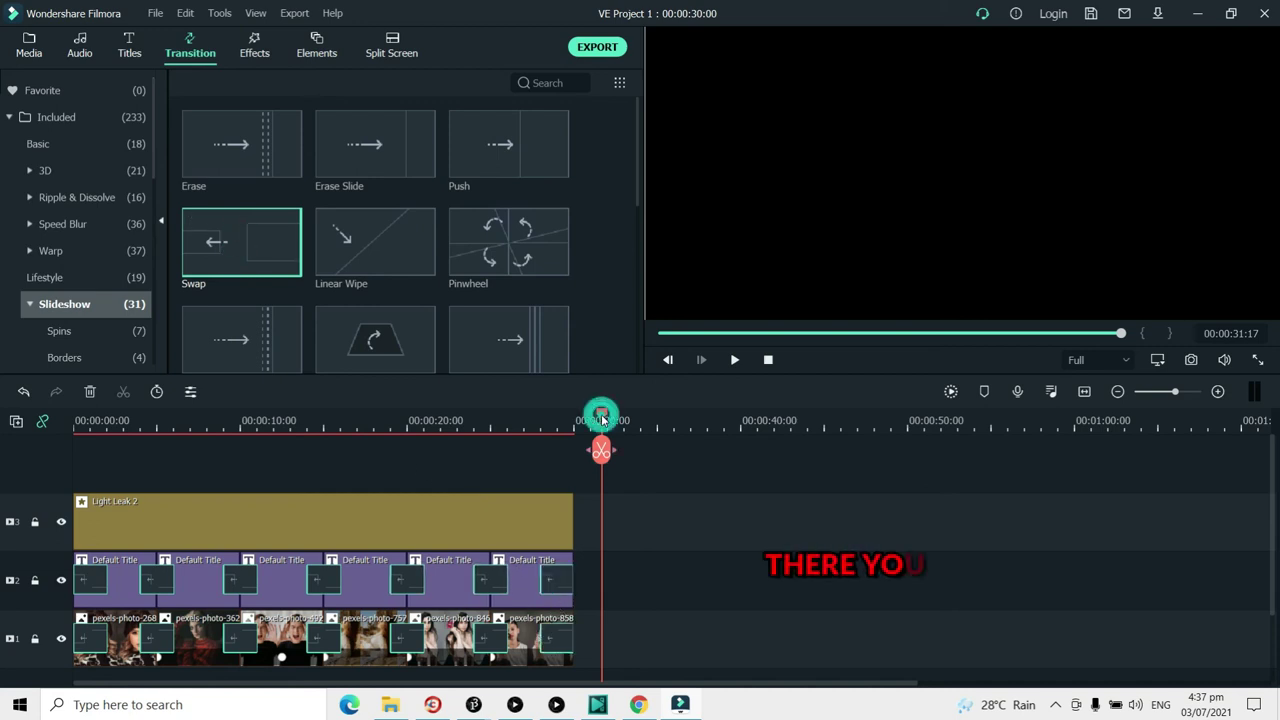